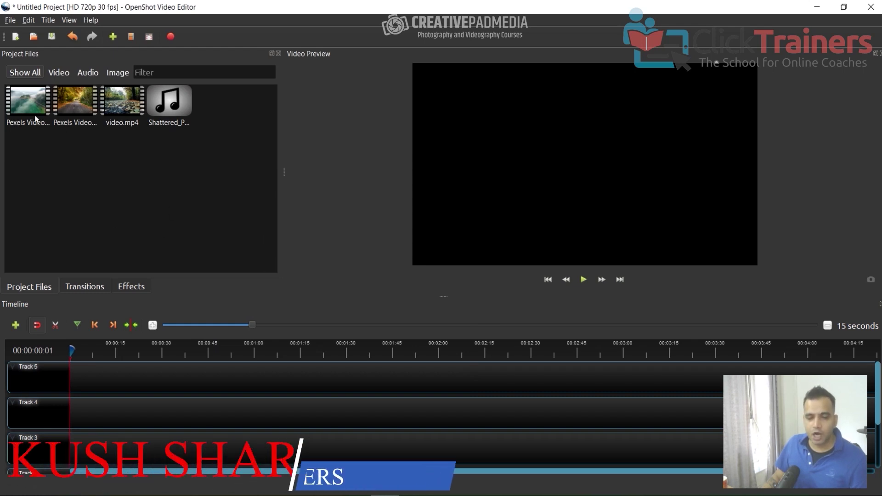
- Place the first two Pexels nature clips back to back at the start of Track 5
left_click_drag(23, 98, 67, 379)
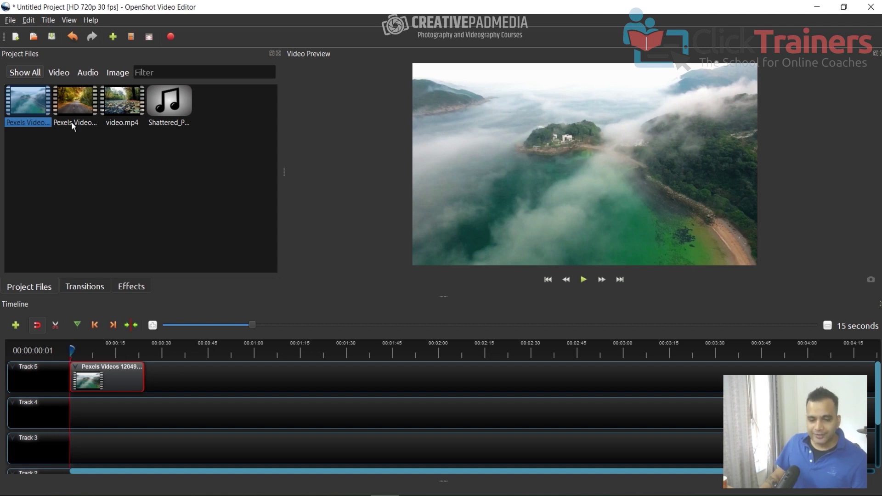
left_click_drag(70, 104, 166, 384)
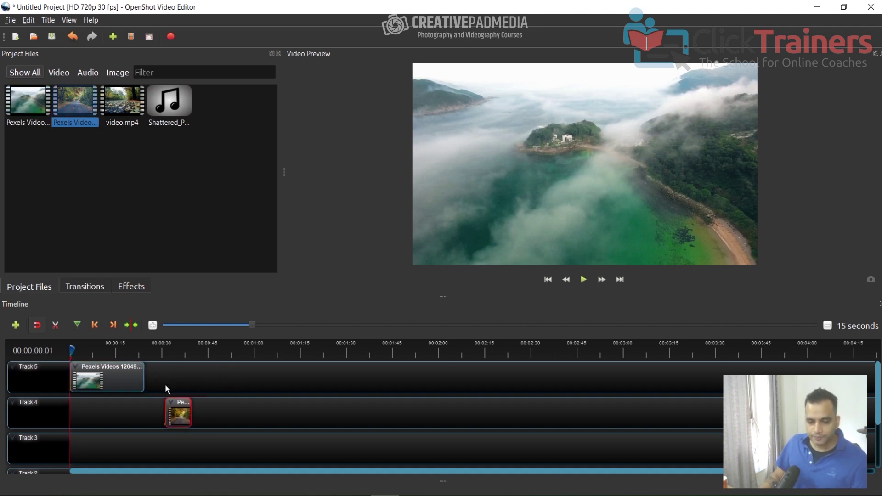
left_click_drag(182, 416, 163, 380)
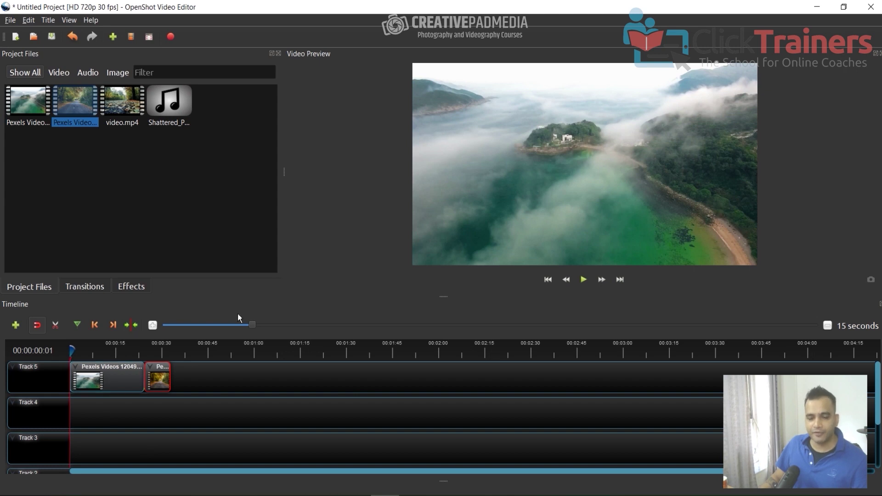
- Zoom the timeline to a 5-second scale, preview both clips, and park the playhead near 9 seconds
left_click_drag(254, 326, 209, 325)
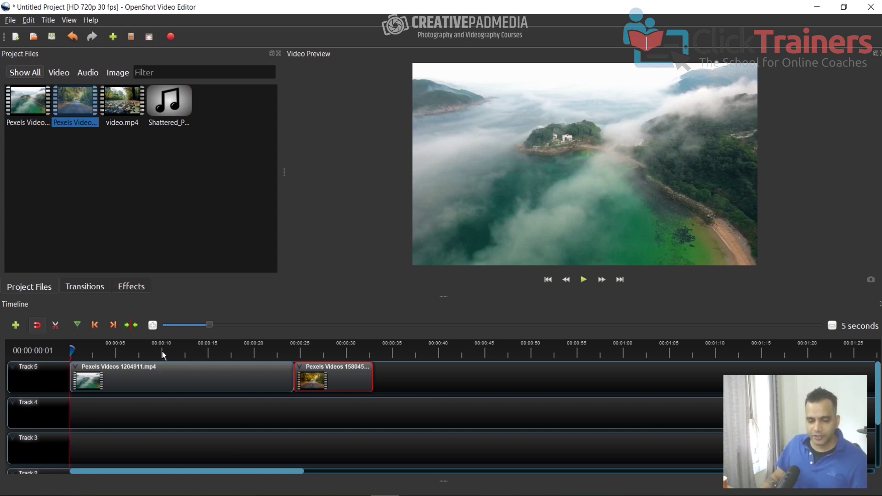
left_click(583, 283)
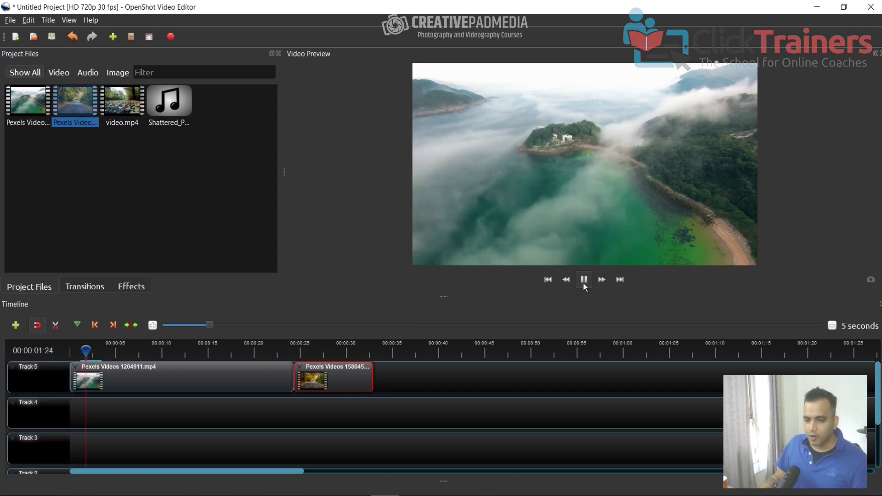
left_click(253, 352)
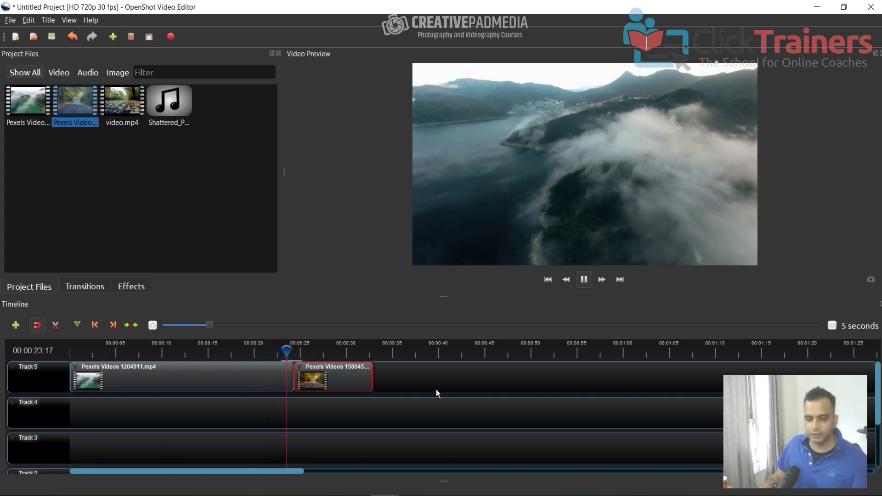
left_click(584, 281)
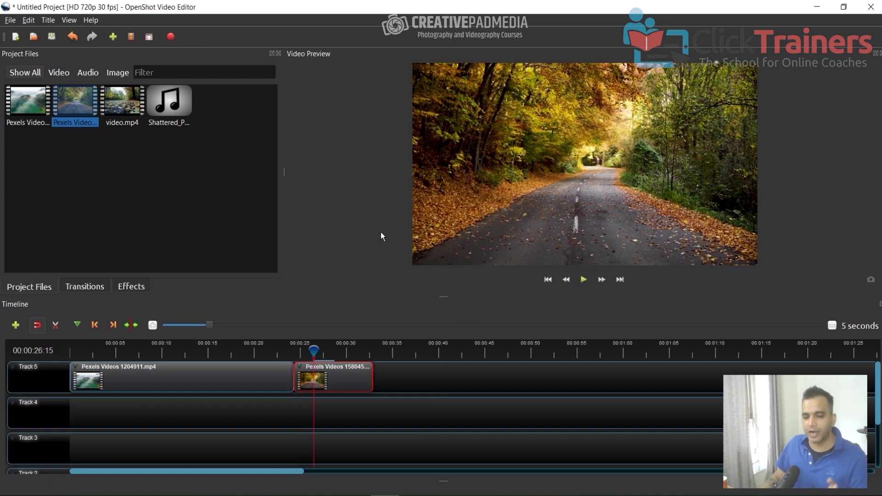
left_click_drag(314, 352, 215, 349)
left_click(157, 347)
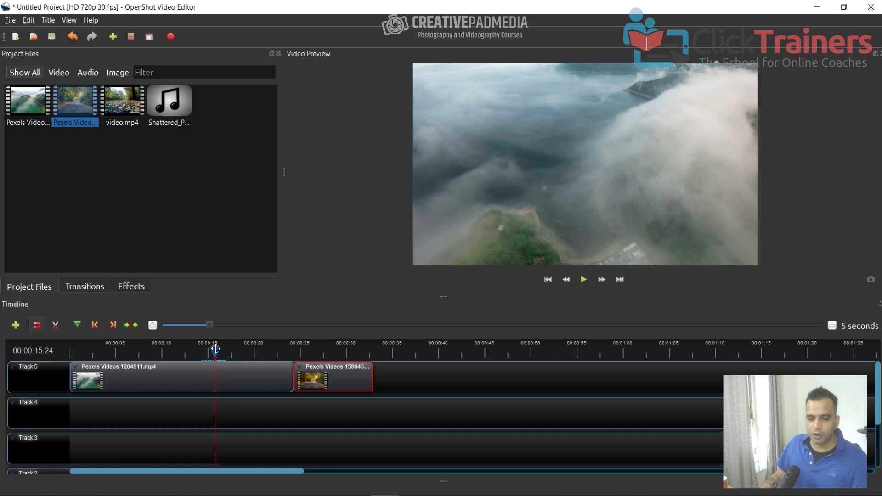
- Razor-split Pexels 1204911 at about 15 seconds and remove the clips after the cut
left_click(57, 324)
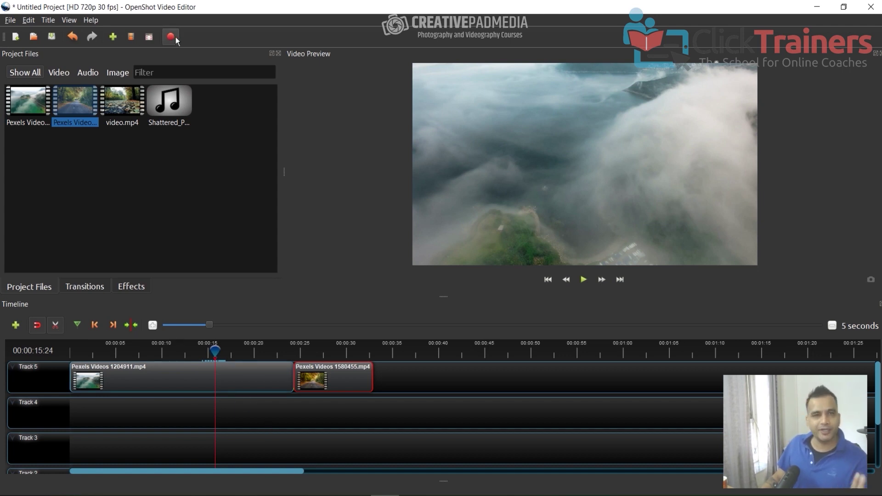
left_click(216, 370)
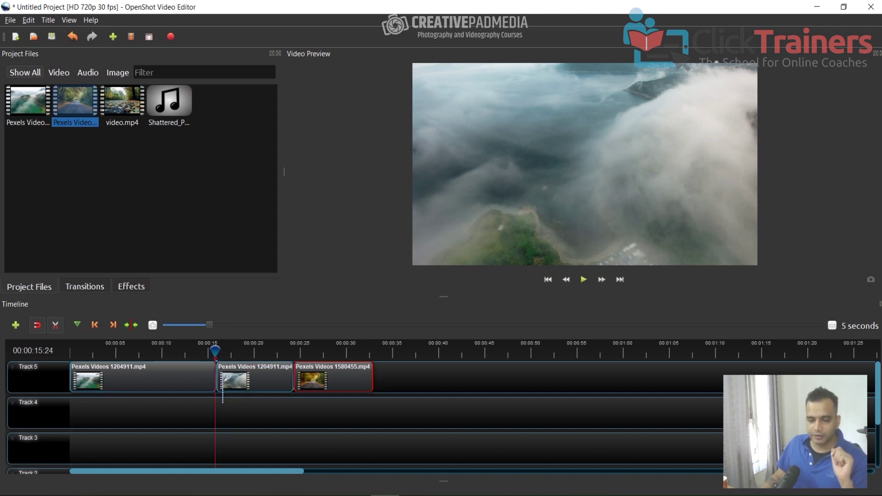
left_click(55, 325)
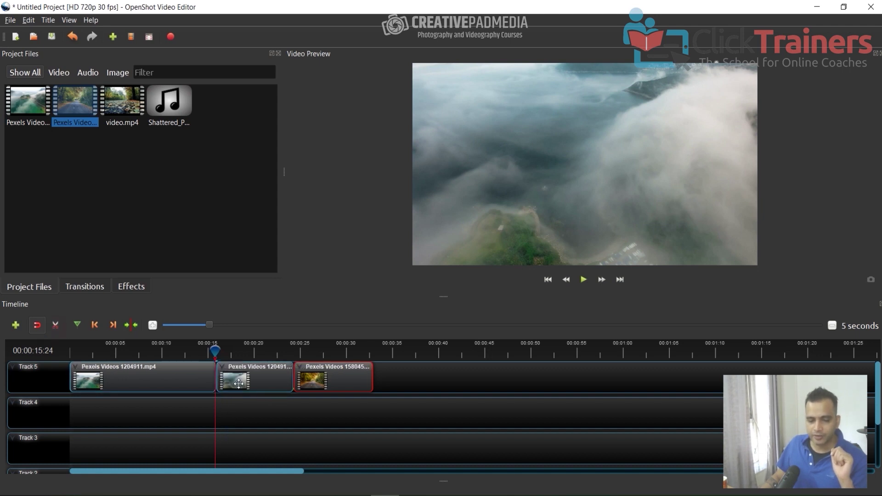
right_click(265, 379)
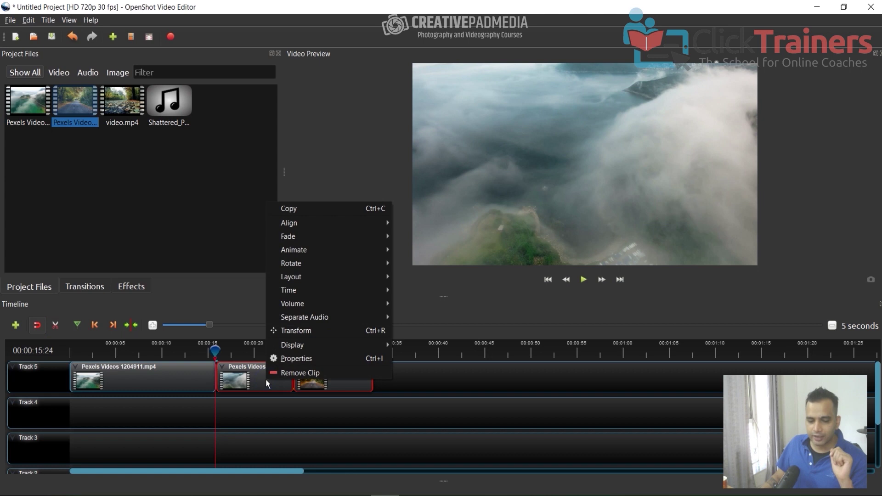
left_click(293, 374)
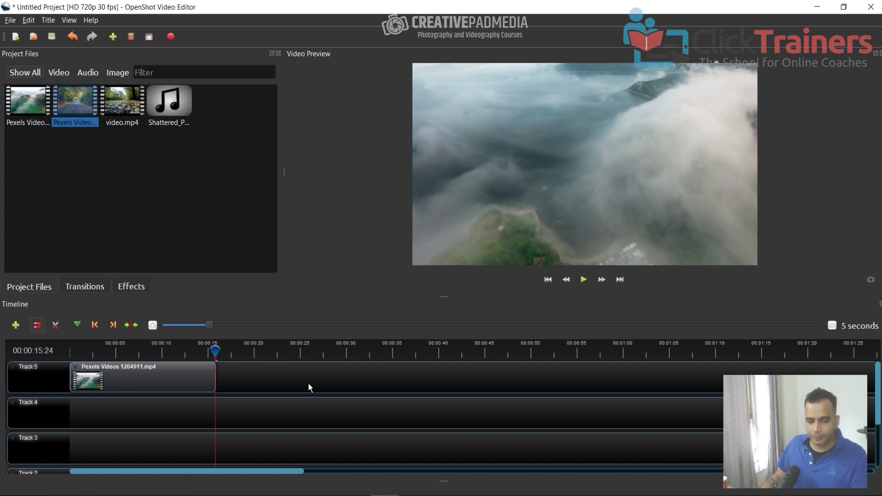
- Undo the removal, delete only the leftover fog clip part, and slide the road clip left to close the gap
key("ctrl+z")
key("ctrl+z")
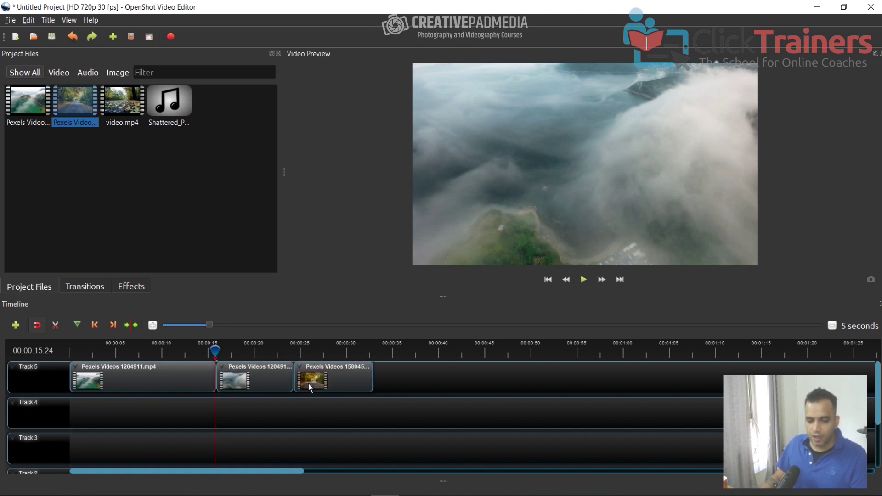
left_click(274, 375)
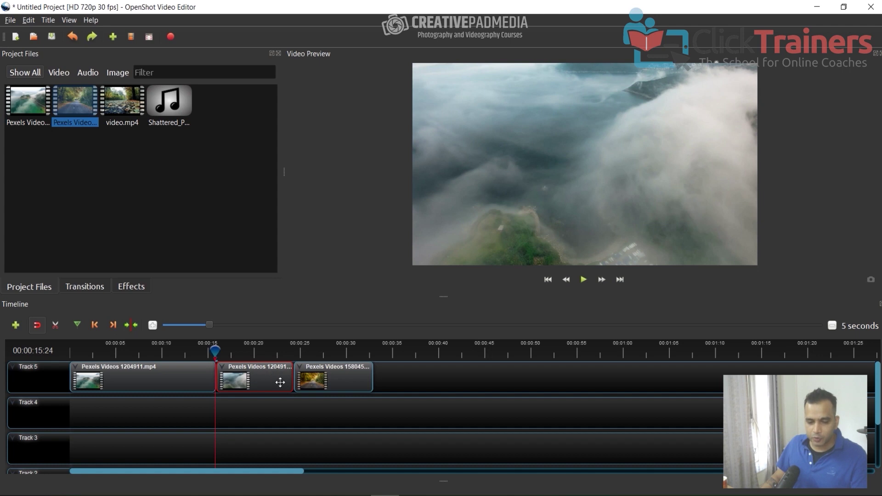
right_click(279, 382)
left_click(291, 376)
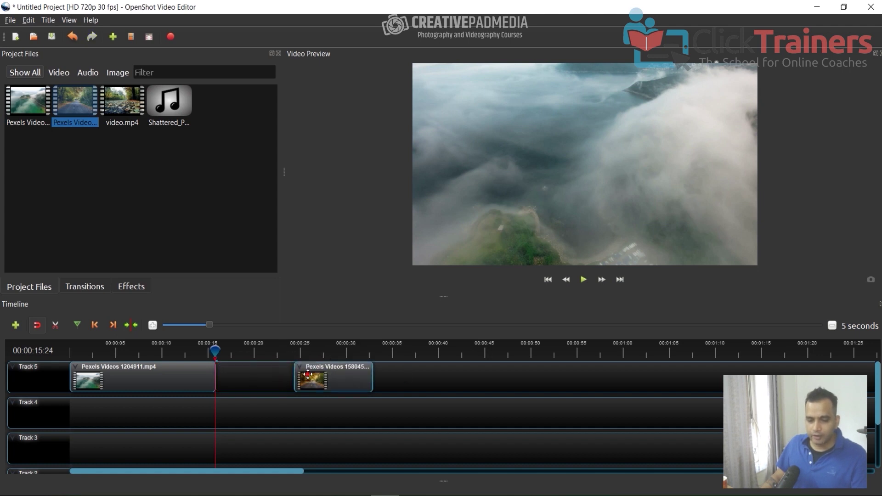
left_click_drag(307, 375, 195, 351)
- Preview the edit, then append video.mp4 to the end of Track 5
left_click(583, 280)
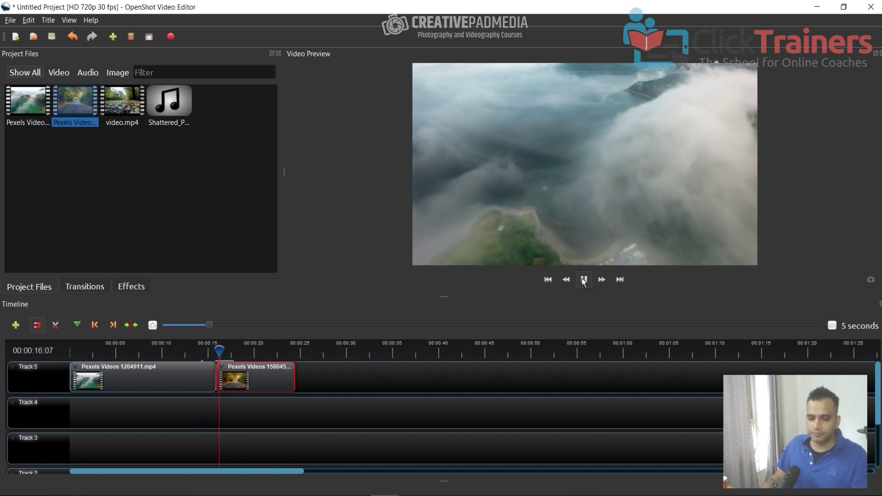
left_click(583, 280)
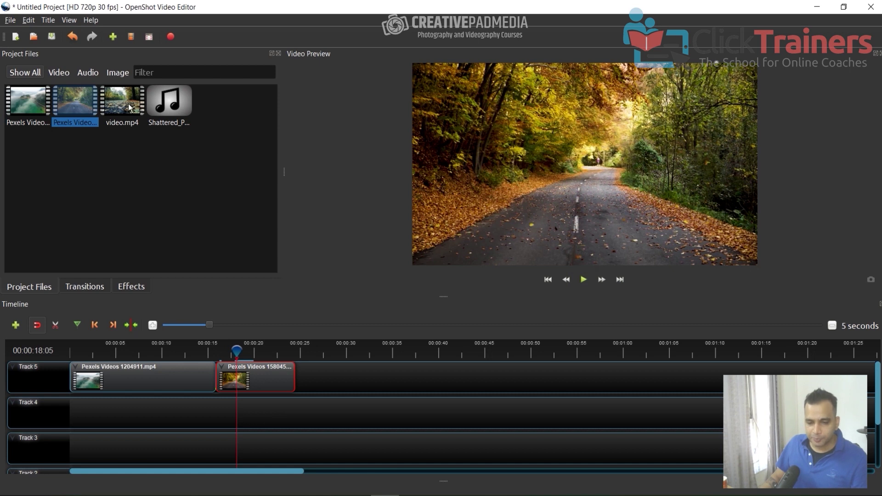
left_click_drag(130, 108, 299, 382)
left_click_drag(325, 346, 353, 350)
- Pause at about 35 seconds and split video.mp4 there with the Razor tool
left_click(584, 280)
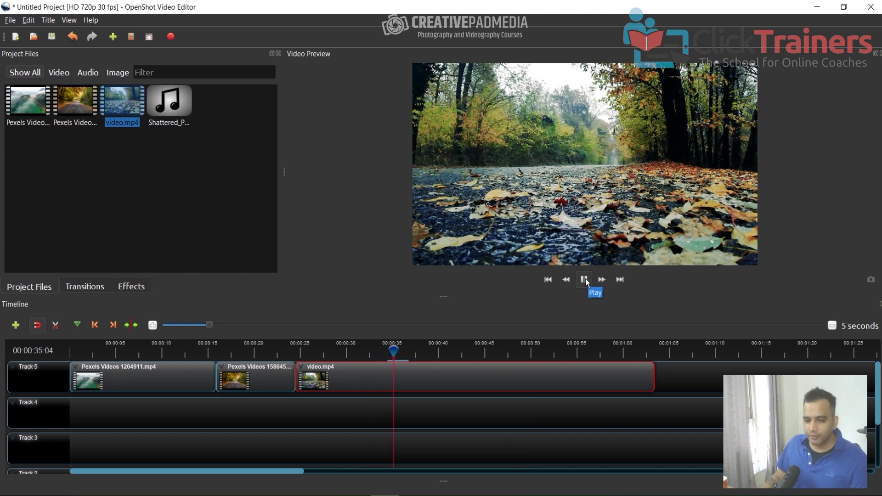
left_click(586, 278)
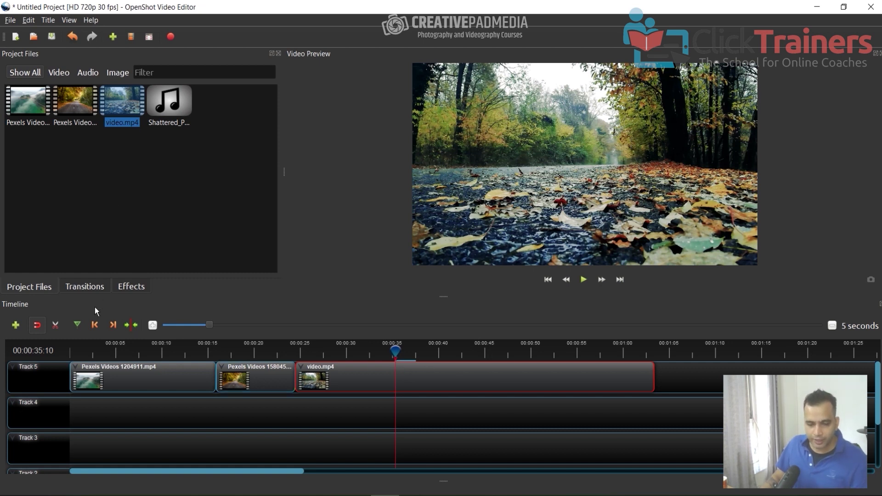
left_click(55, 325)
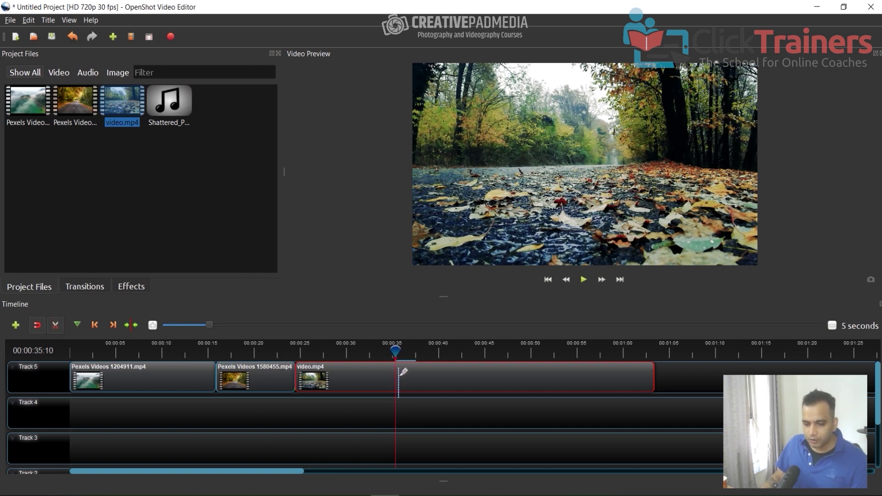
left_click(397, 370)
left_click(56, 324)
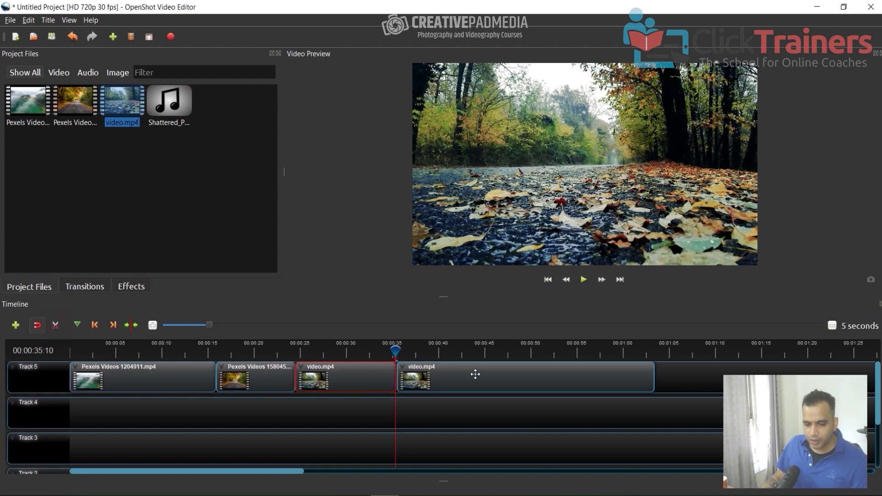
- Remove the tail part of video.mp4 after the cut and select the remaining clip
right_click(475, 373)
left_click(466, 376)
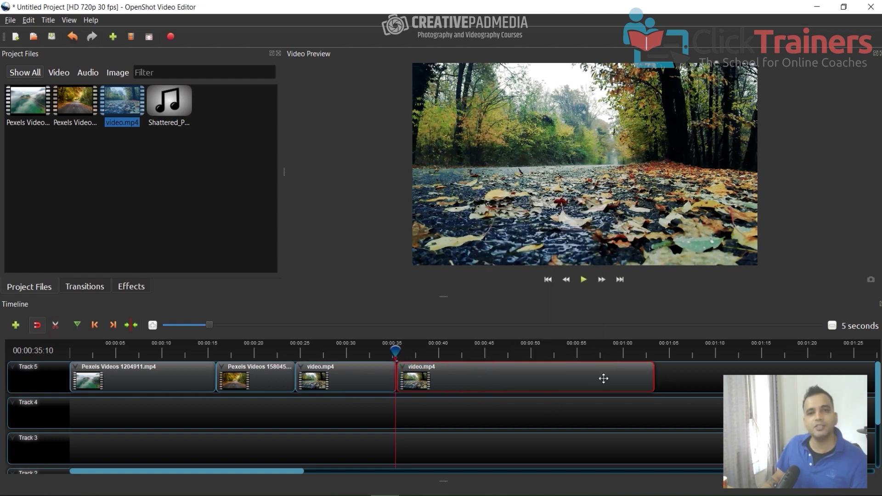
right_click(565, 379)
left_click(589, 374)
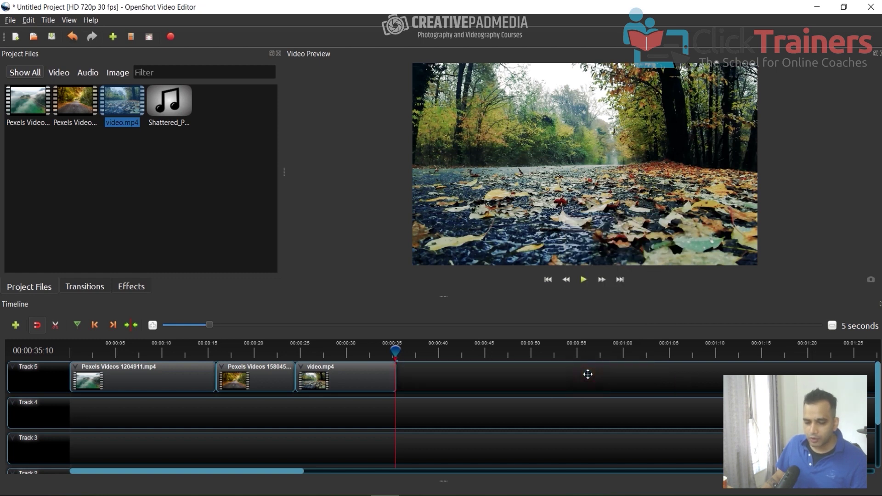
left_click_drag(394, 351, 351, 349)
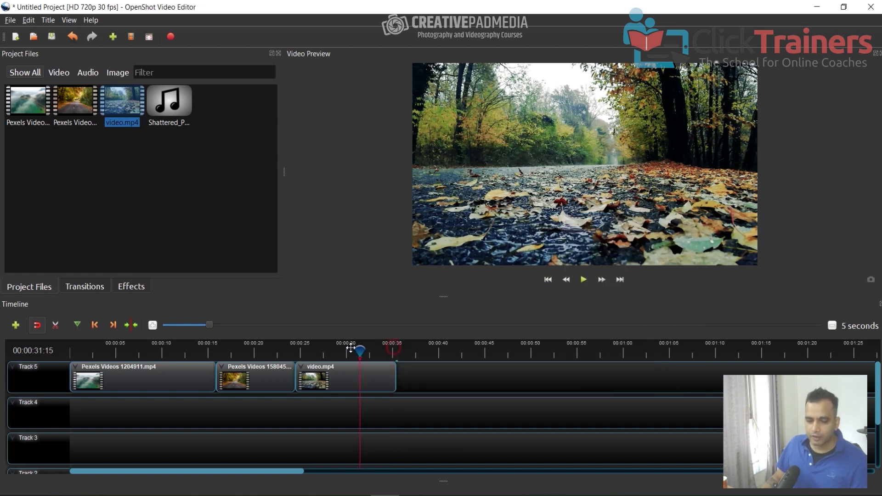
left_click(365, 375)
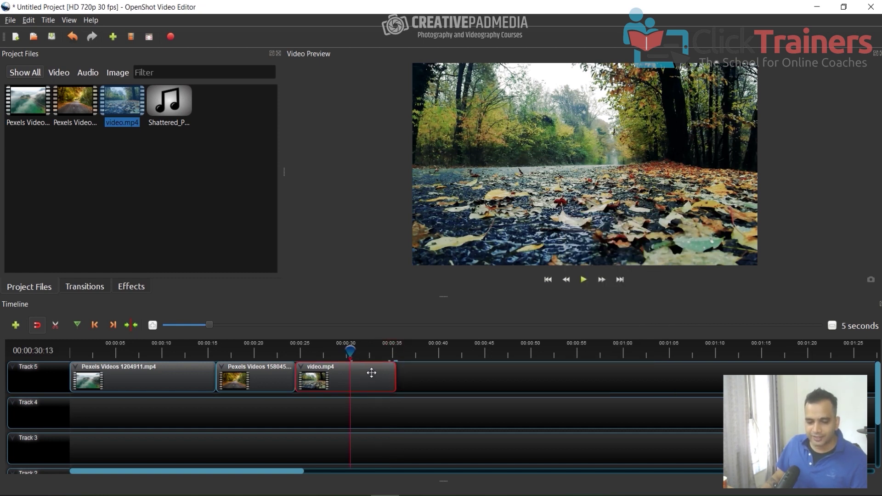
right_click(362, 379)
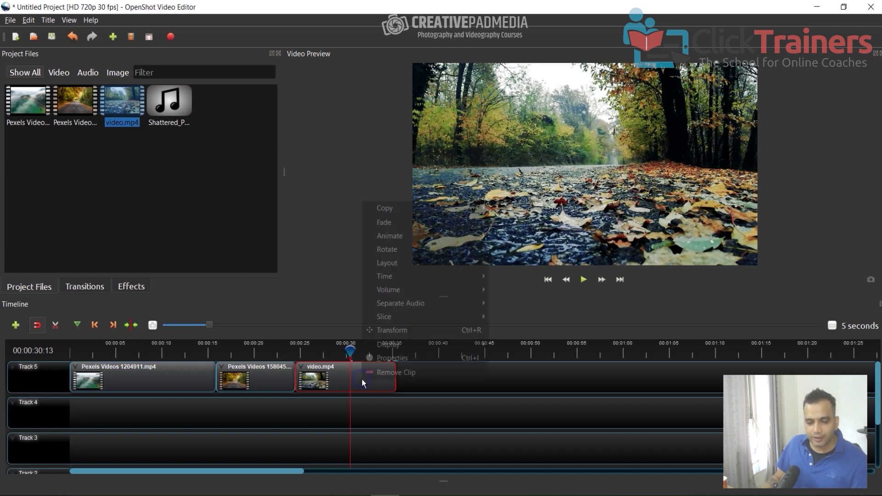
mouse_move(394, 349)
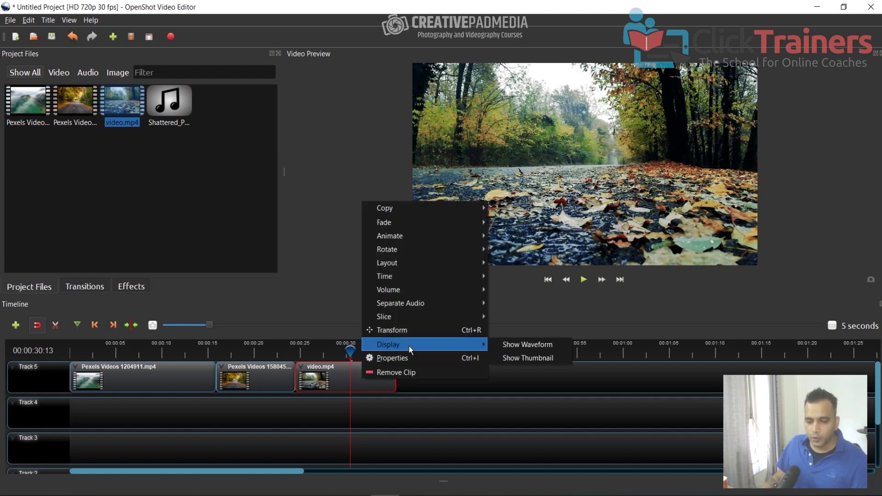
mouse_move(409, 291)
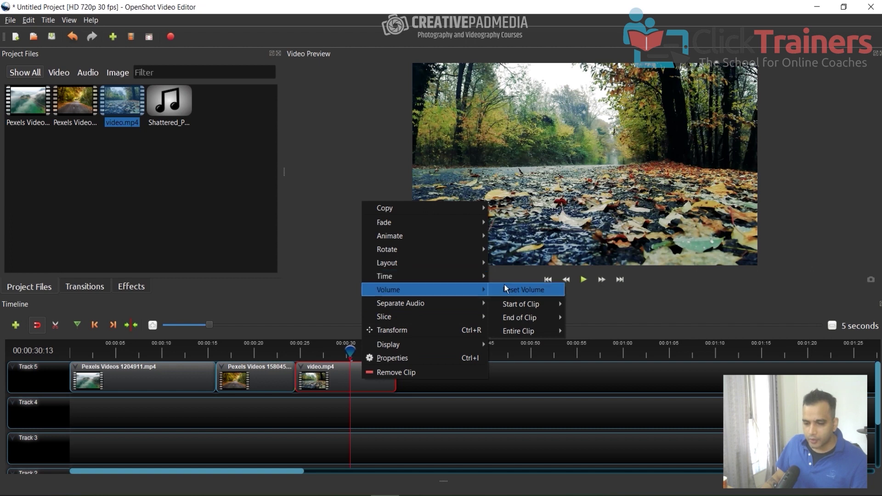
mouse_move(525, 334)
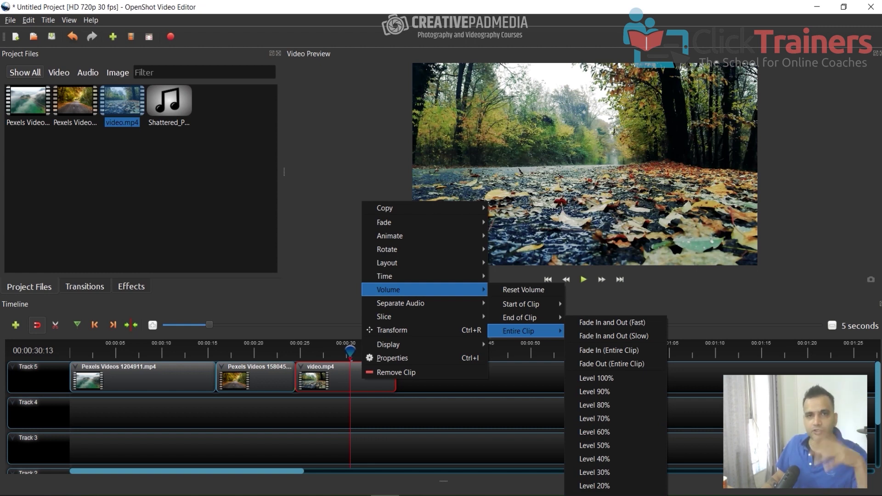
left_click(346, 370)
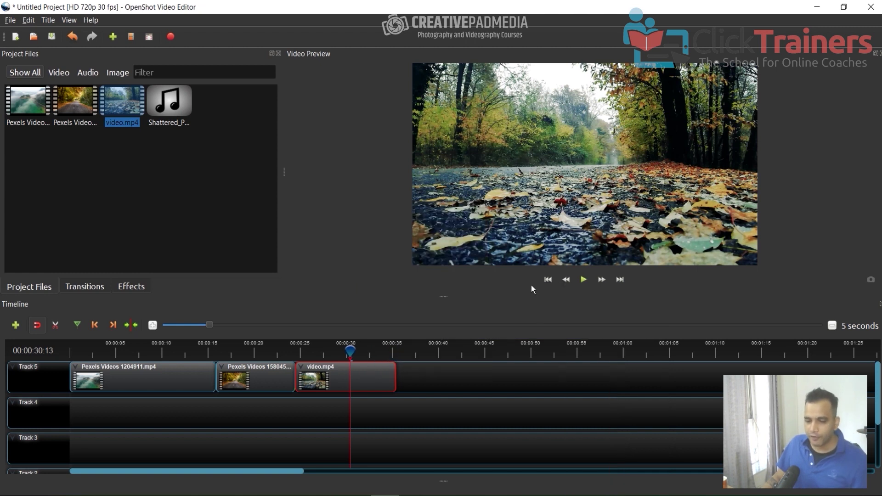
left_click(581, 281)
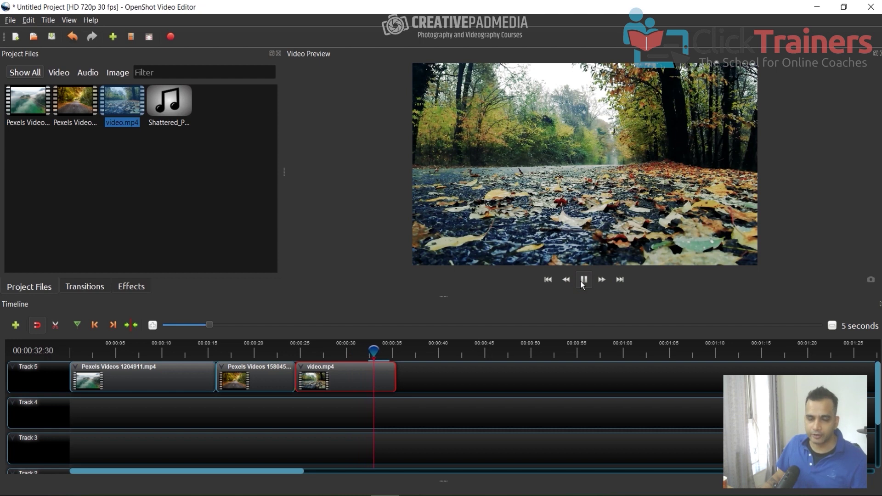
left_click(581, 282)
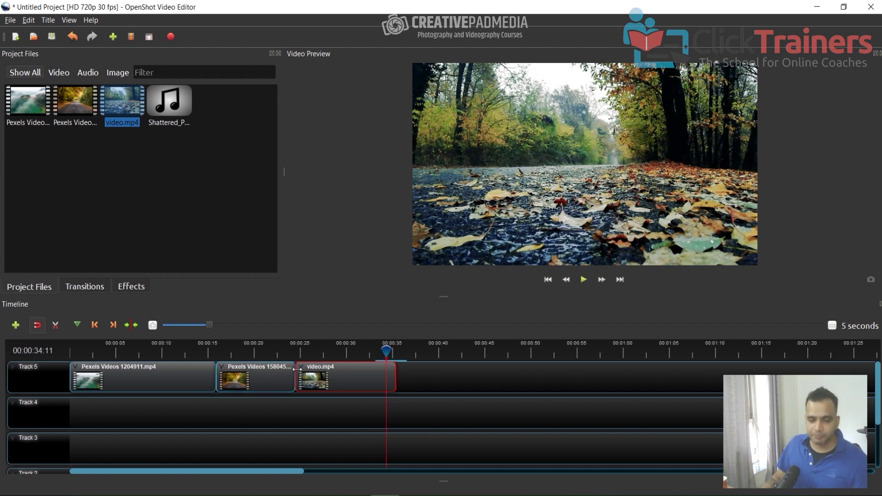
left_click_drag(376, 357, 287, 352)
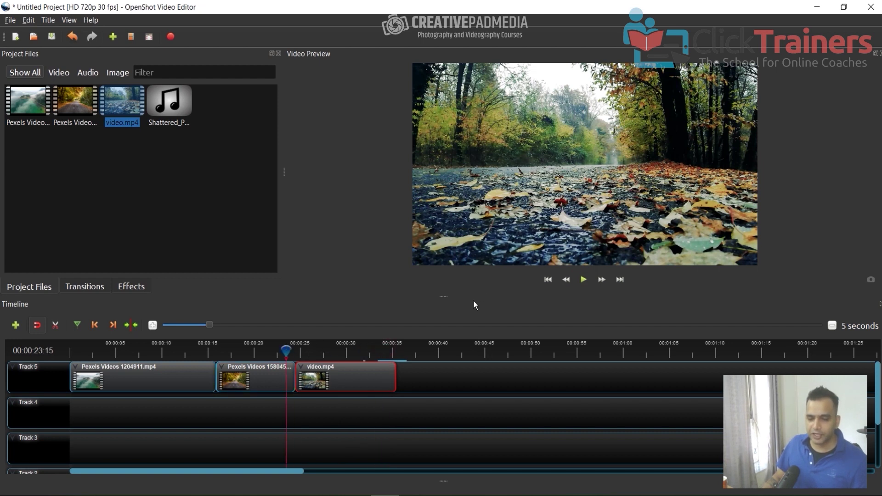
left_click(581, 281)
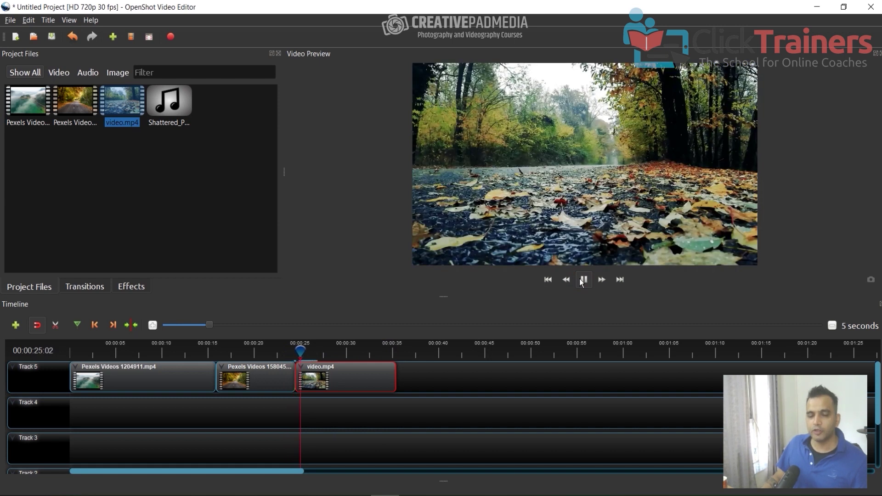
left_click(581, 280)
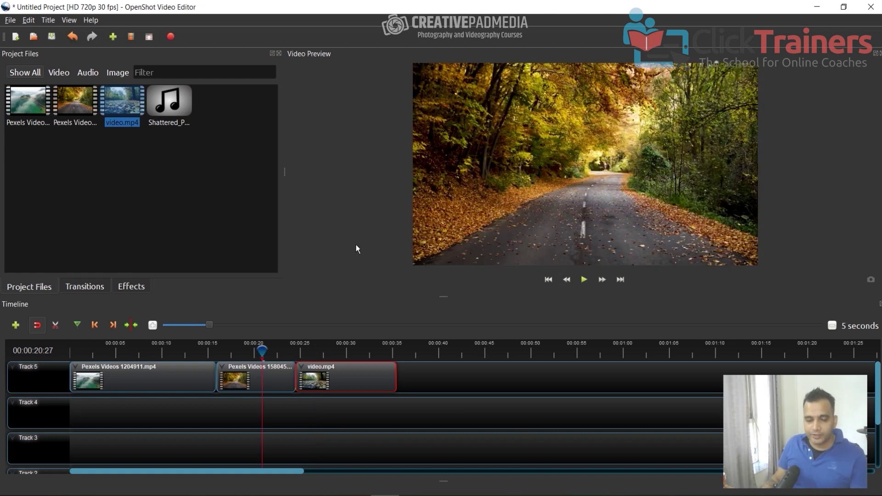
- Drop the Circle in to out transition from the Transitions library over the fog clip's end
left_click(84, 287)
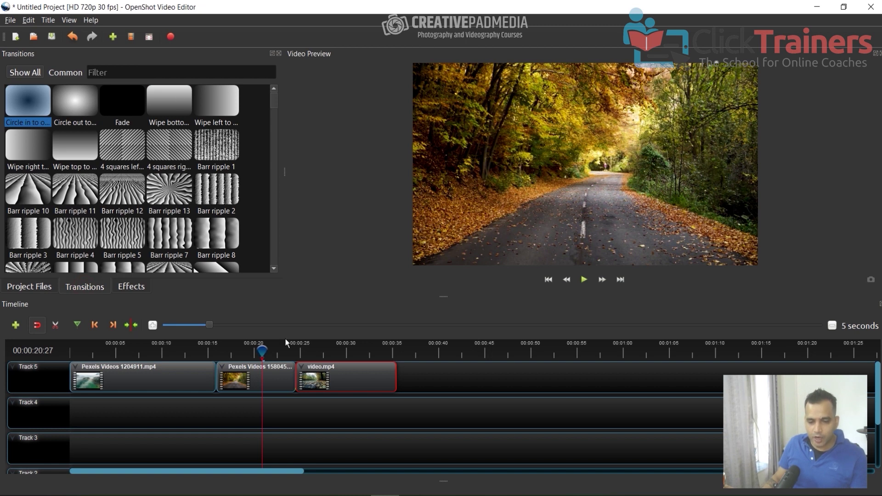
left_click_drag(262, 352, 198, 352)
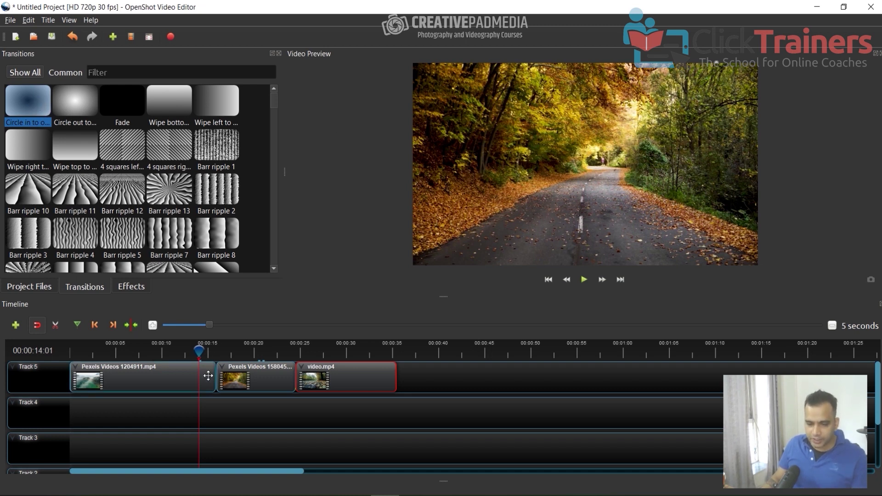
left_click(208, 348)
left_click(588, 282)
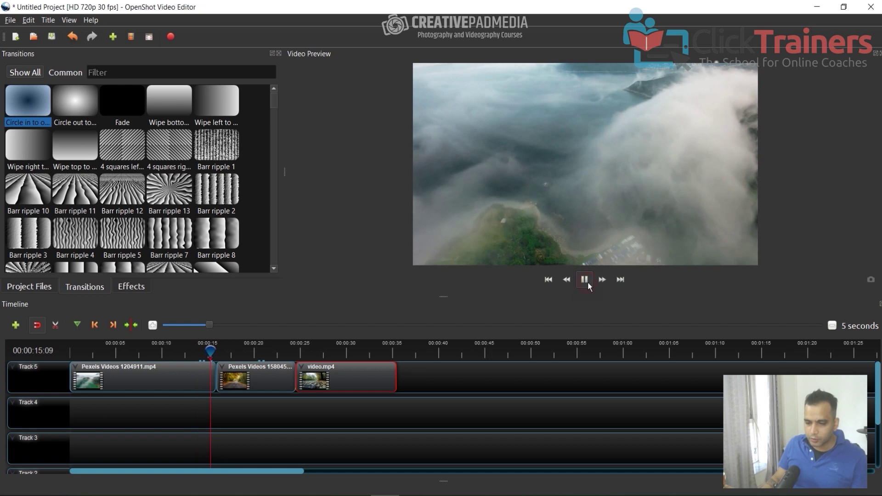
left_click(588, 283)
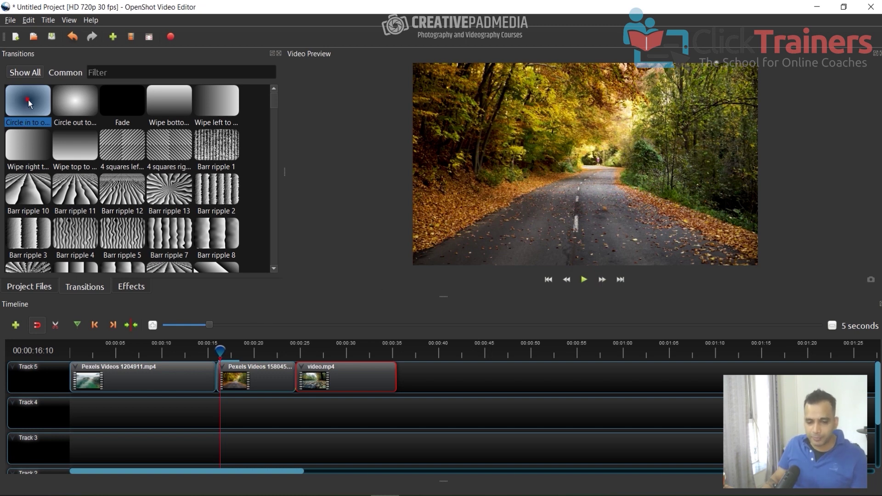
left_click_drag(29, 100, 123, 371)
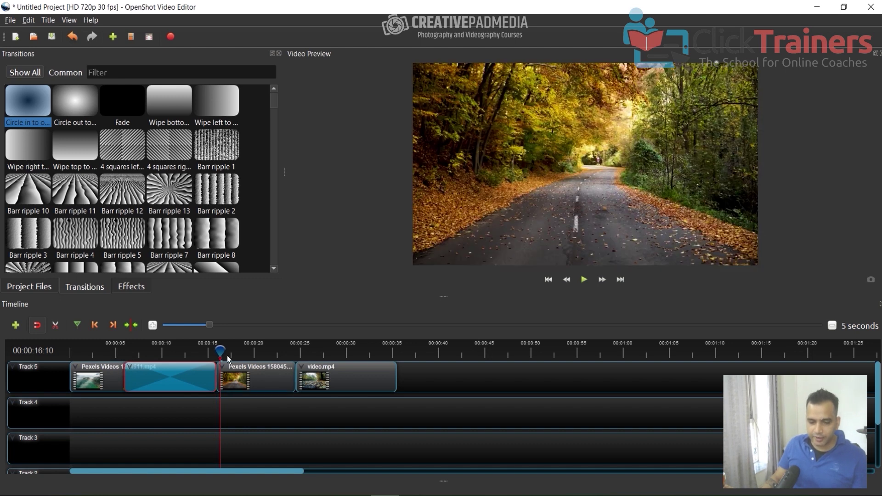
- Preview the circle transition from about 4 seconds in
left_click_drag(220, 352, 111, 346)
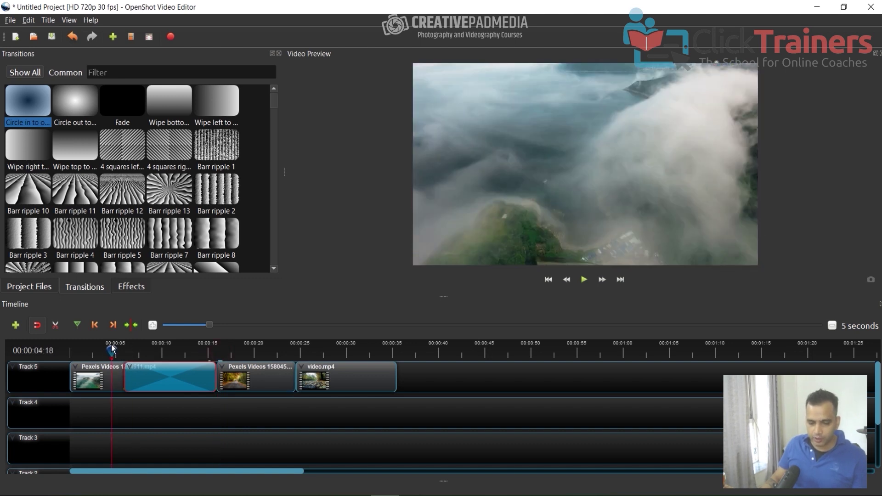
left_click(584, 280)
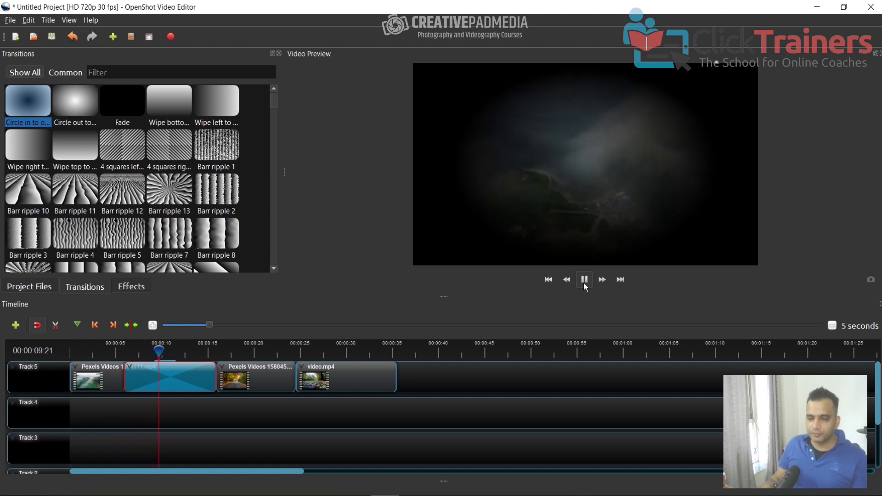
left_click(585, 283)
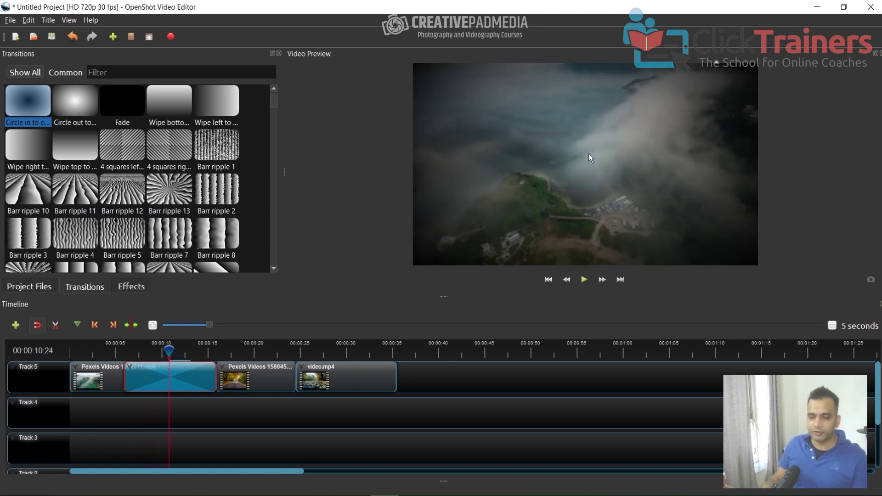
- Apply Reverse Transition to the circle transition and replay it from about 5 seconds
right_click(132, 371)
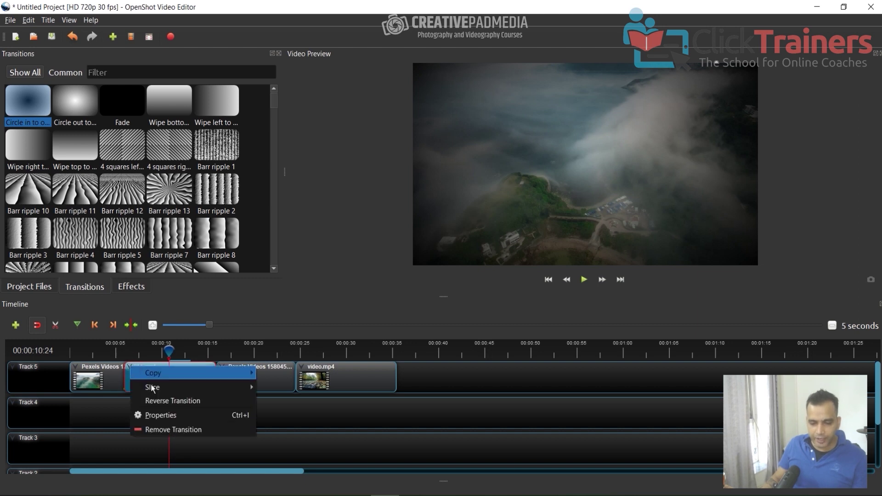
left_click(162, 401)
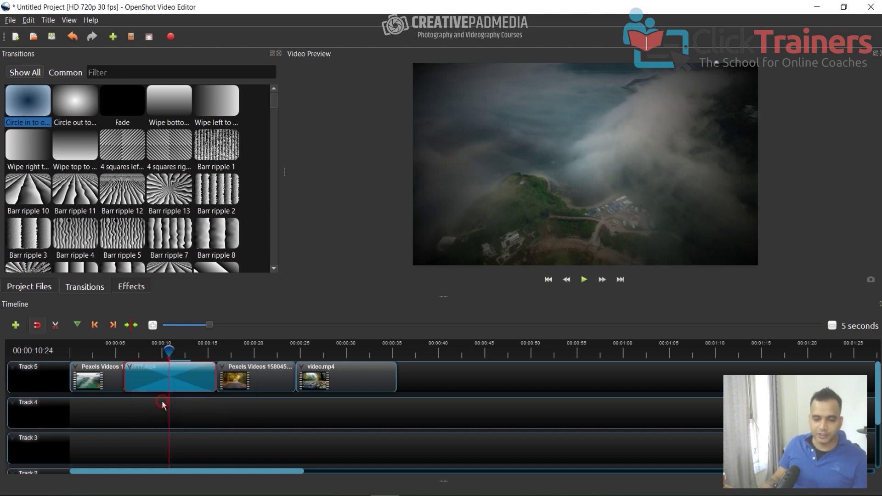
left_click_drag(169, 352, 117, 351)
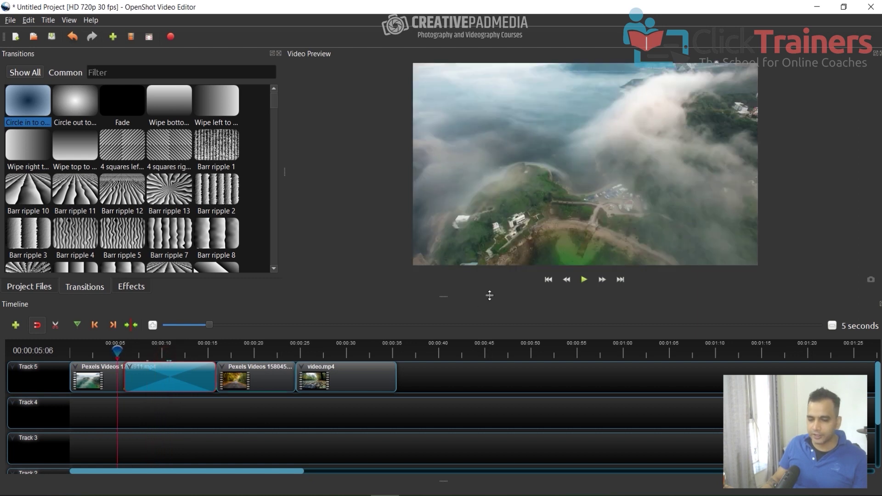
left_click(579, 284)
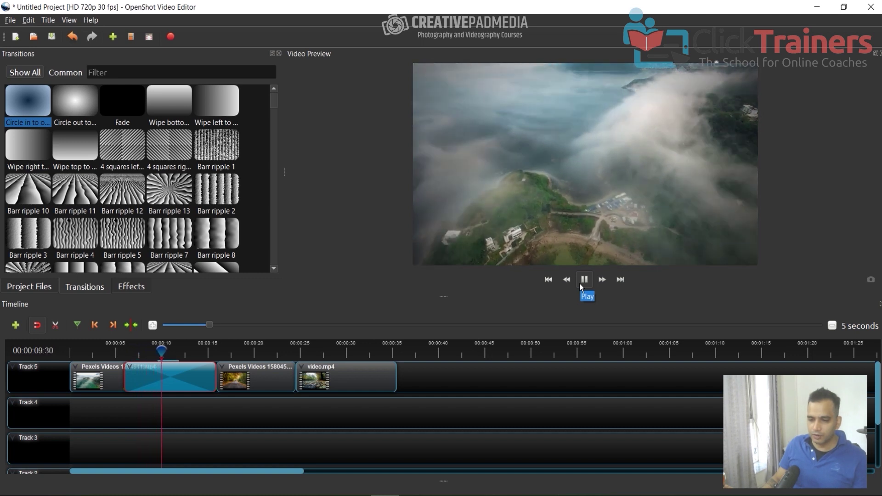
left_click(579, 284)
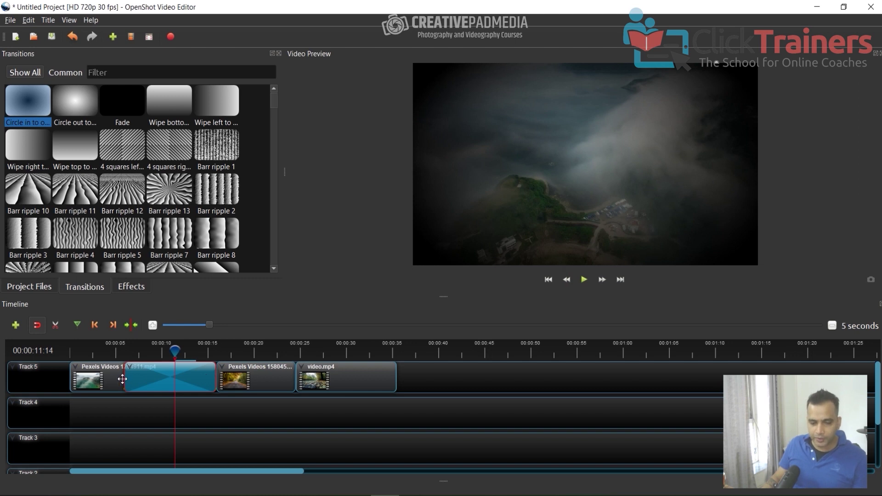
- Shorten the circle transition, trim video.mp4's end slightly, and slide the transition onto the fog clip's end
left_click_drag(126, 379, 198, 380)
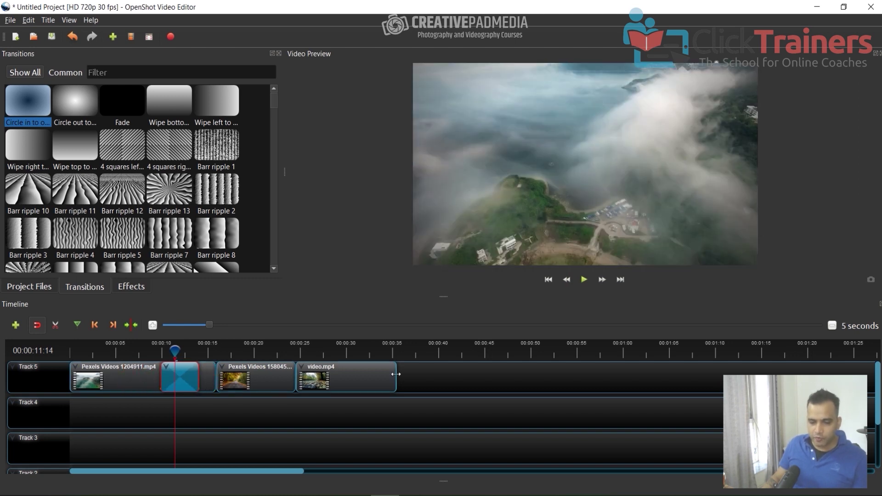
mouse_move(395, 378)
left_mouse_down()
mouse_move(371, 379)
mouse_move(389, 378)
left_mouse_up()
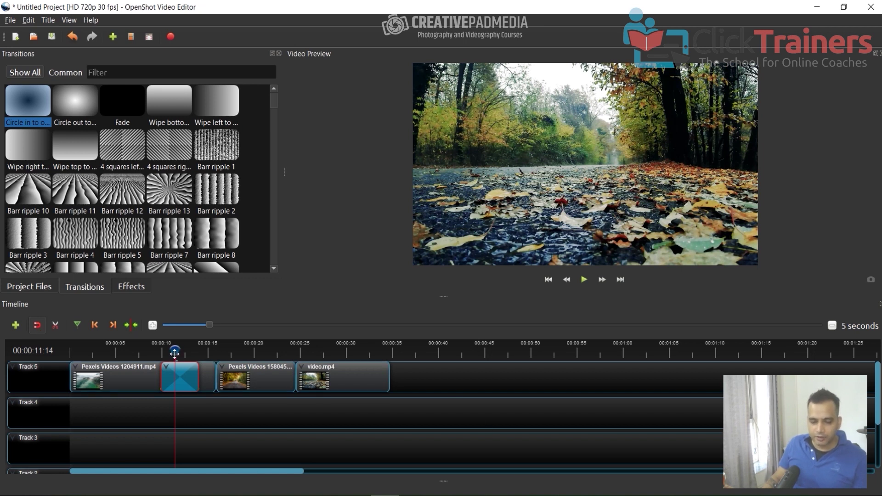
left_click_drag(168, 347, 153, 349)
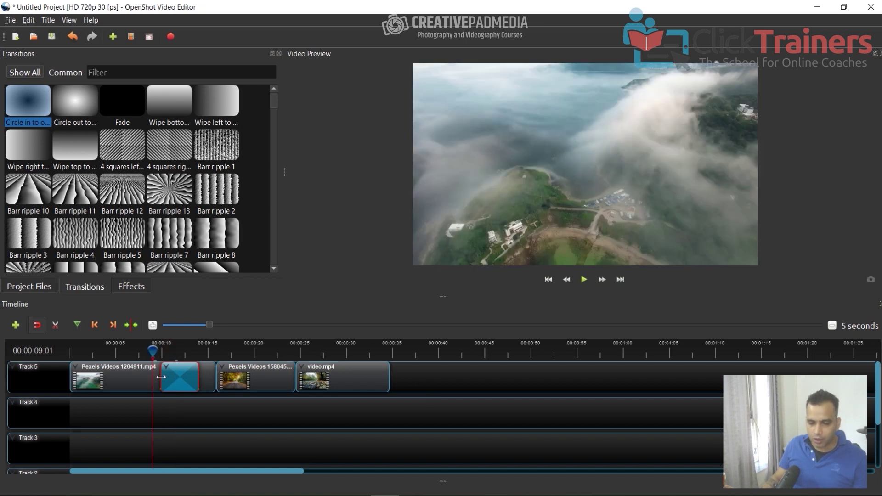
left_click_drag(173, 378, 198, 379)
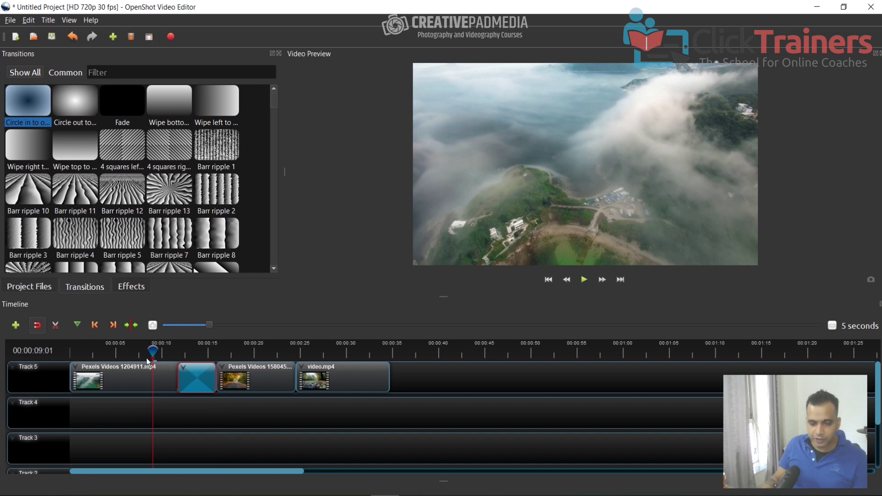
left_click_drag(151, 353, 198, 379)
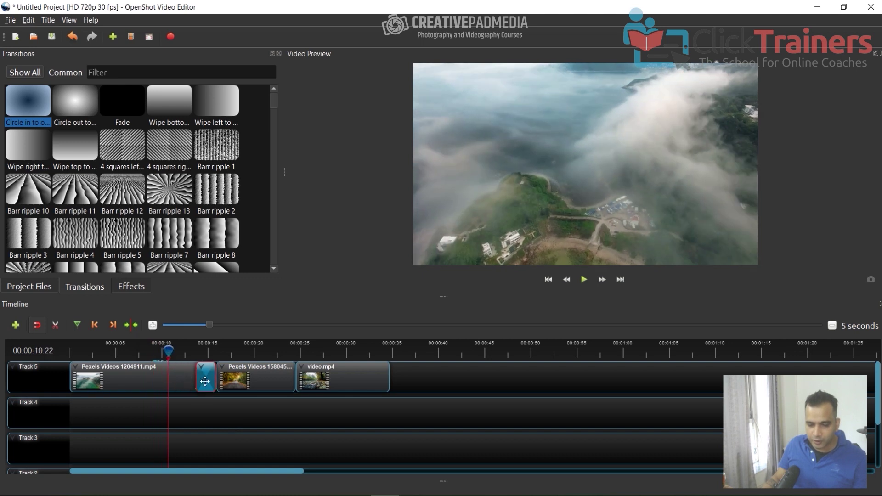
left_click(172, 349)
left_click_drag(177, 349, 188, 351)
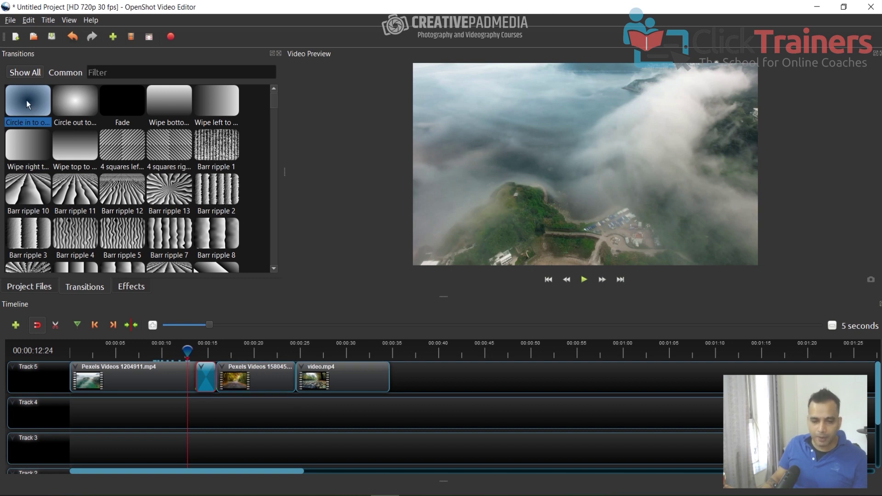
- Add a short second Circle in to out transition at the road clip's start and preview both
left_click_drag(27, 105, 218, 379)
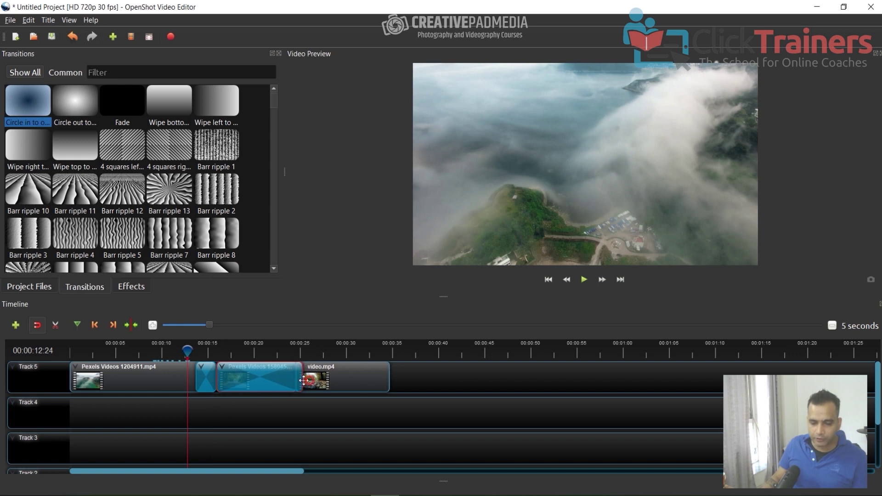
left_click_drag(303, 381, 230, 376)
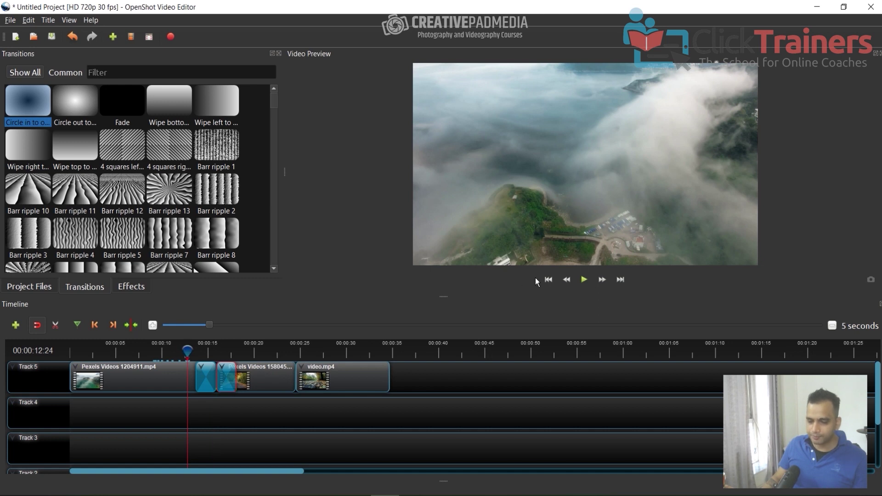
left_click(582, 281)
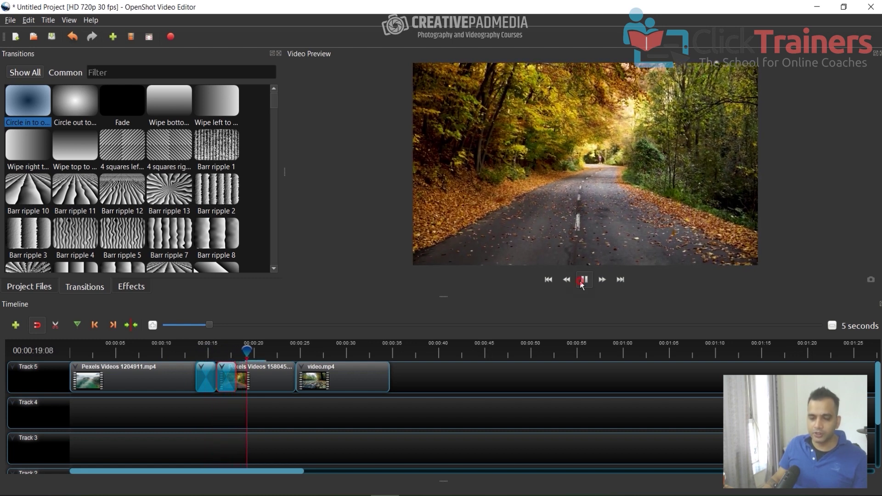
left_click(582, 282)
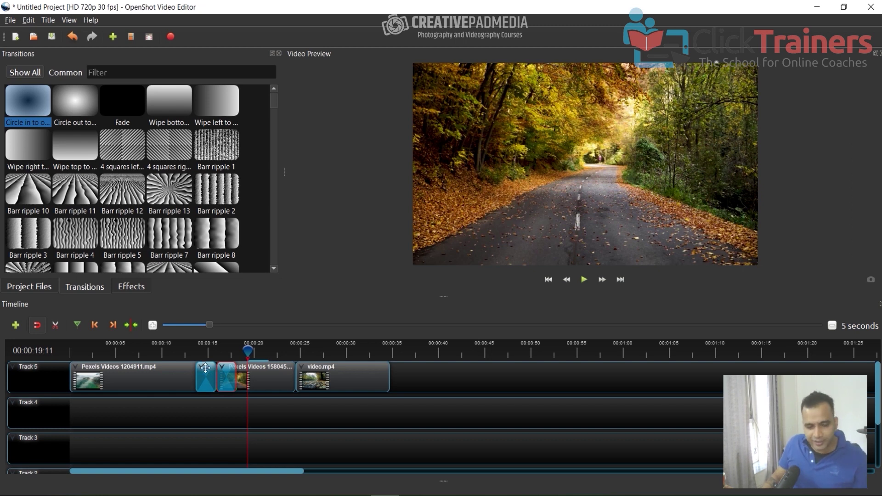
- Show the Effects library and apply the Blur effect to video.mp4
left_click(125, 288)
left_click(142, 205)
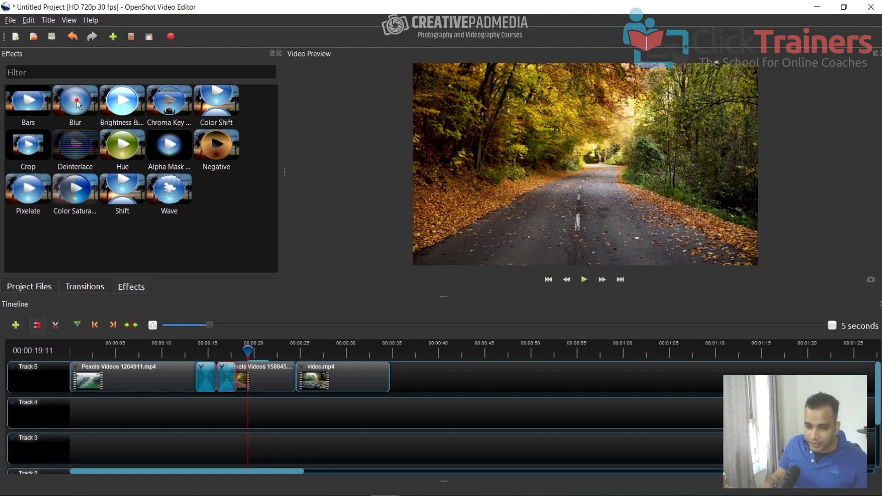
left_click_drag(77, 109, 323, 352)
left_click(333, 352)
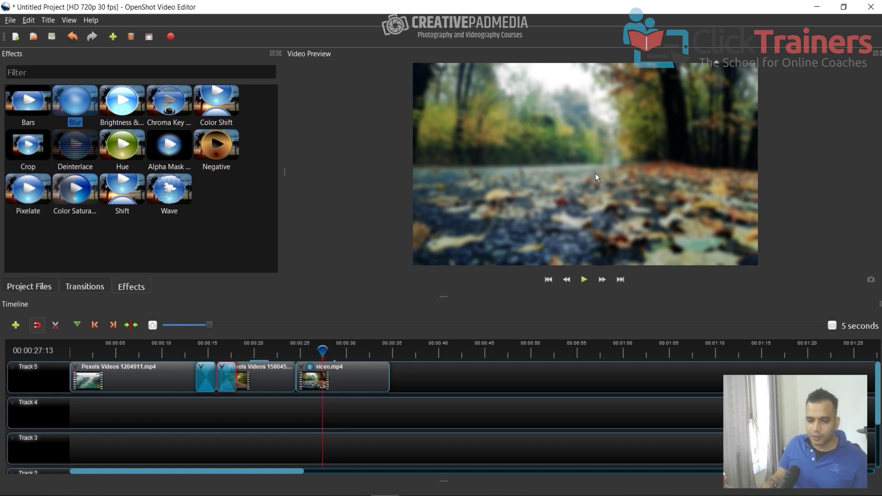
- Remove the Blur effect from video.mp4 so its preview is sharp again
right_click(309, 369)
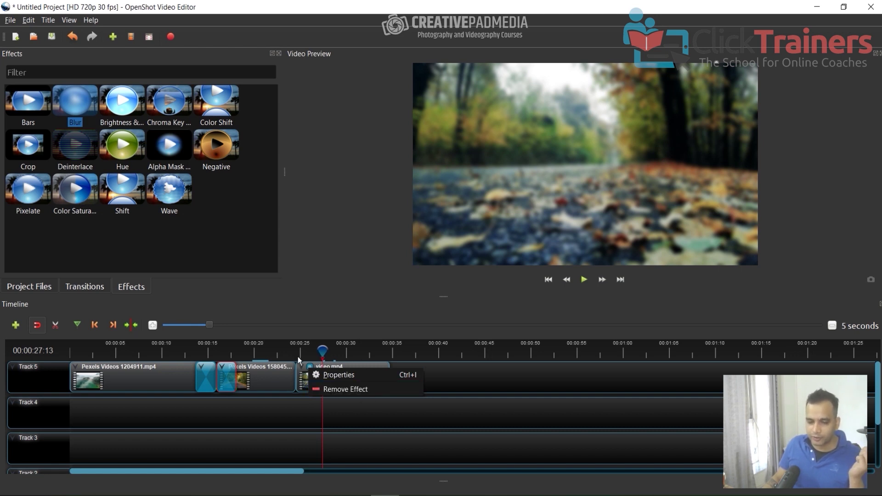
left_click(309, 423)
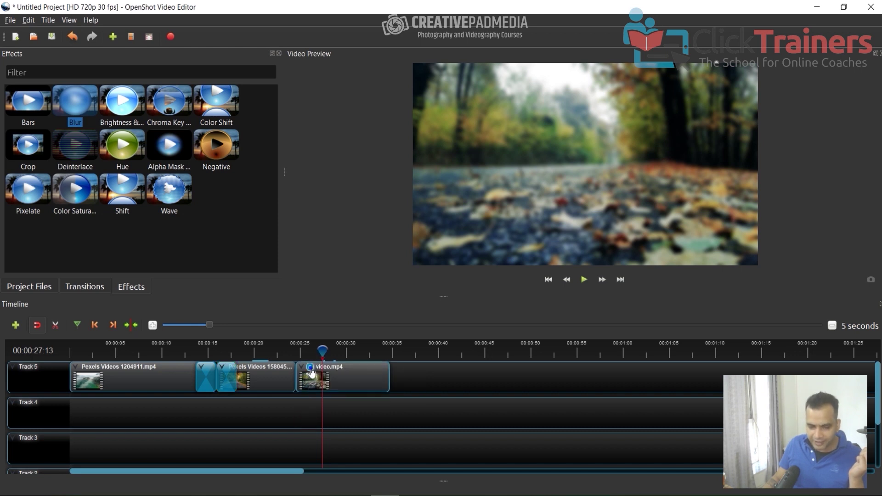
right_click(311, 368)
left_click(335, 388)
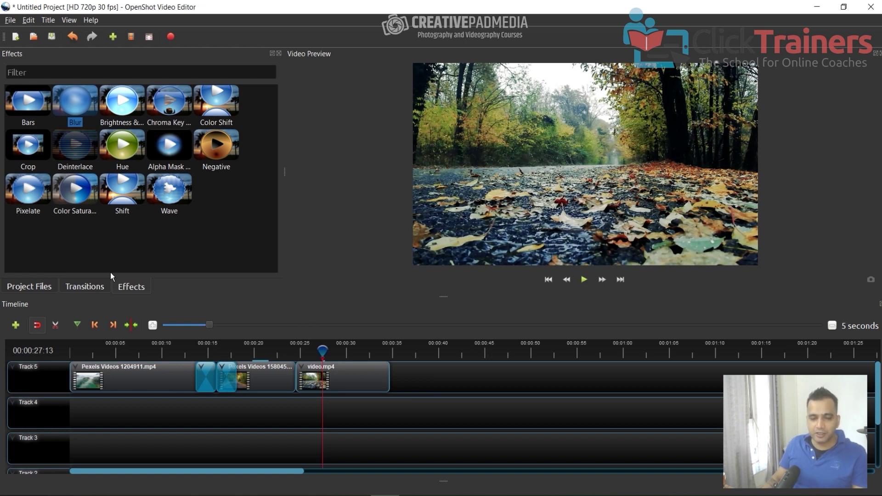
- Place Shattered_Paths.mp3 from Project Files onto Track 4 beneath the clips
left_click(39, 289)
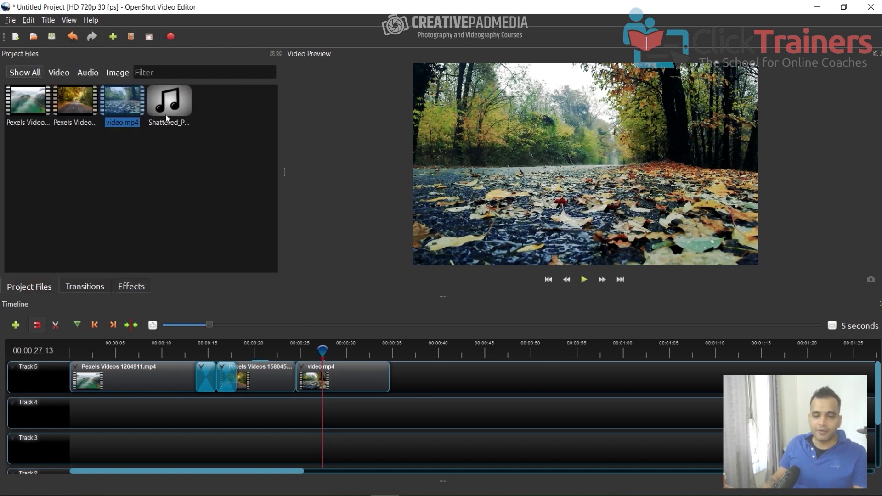
left_click(166, 101)
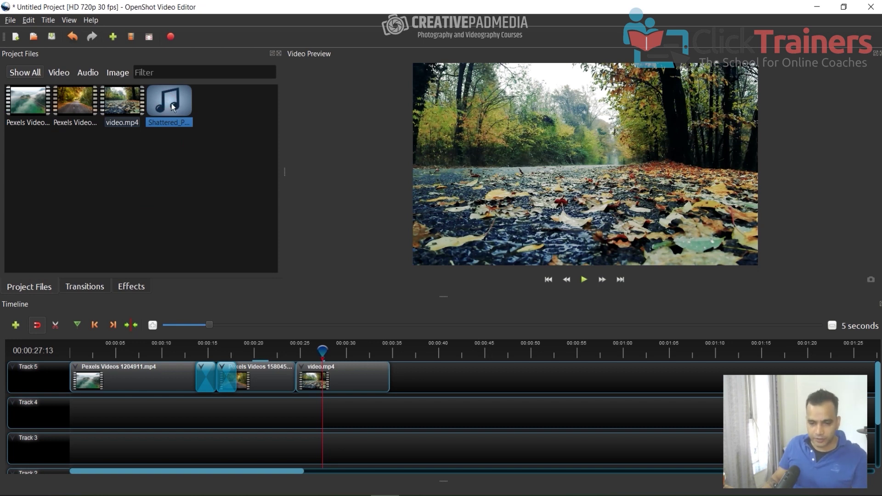
left_click_drag(173, 107, 65, 412)
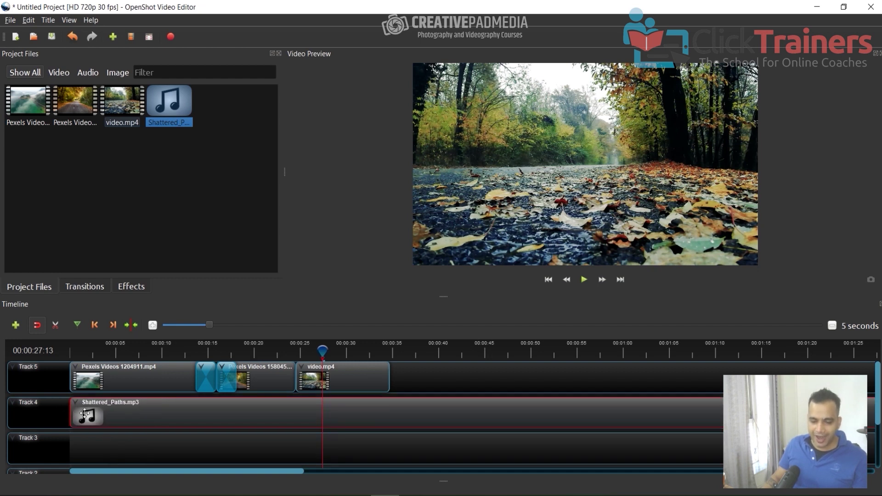
- Trim the music clip's right edge so it ends with video.mp4
left_click_drag(278, 474, 544, 473)
left_click_drag(478, 473, 222, 473)
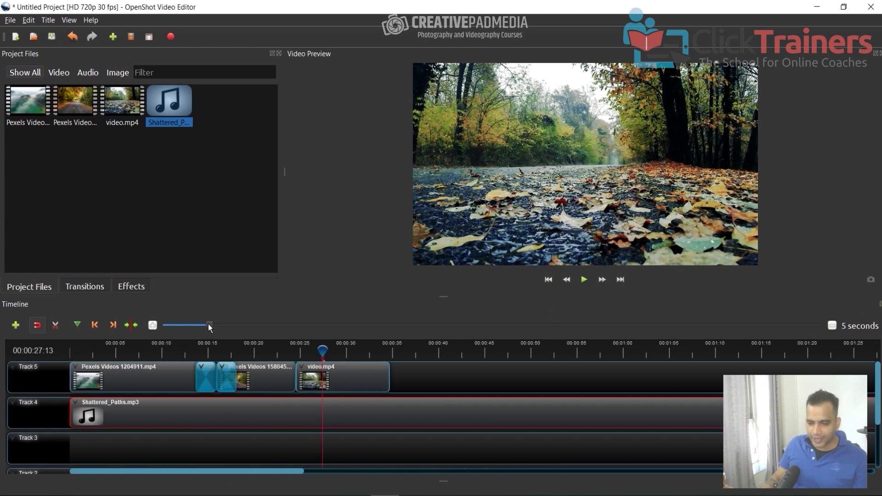
left_click_drag(285, 470, 244, 463)
left_click_drag(209, 325, 275, 325)
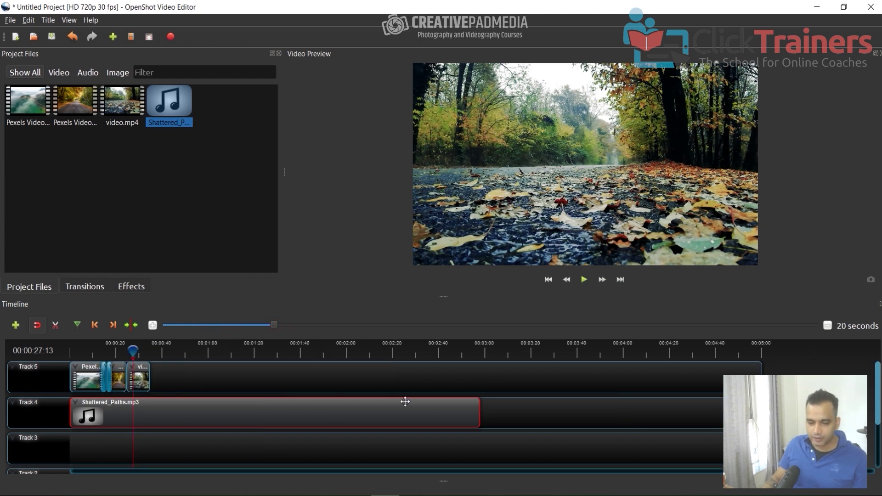
left_click_drag(479, 411, 153, 408)
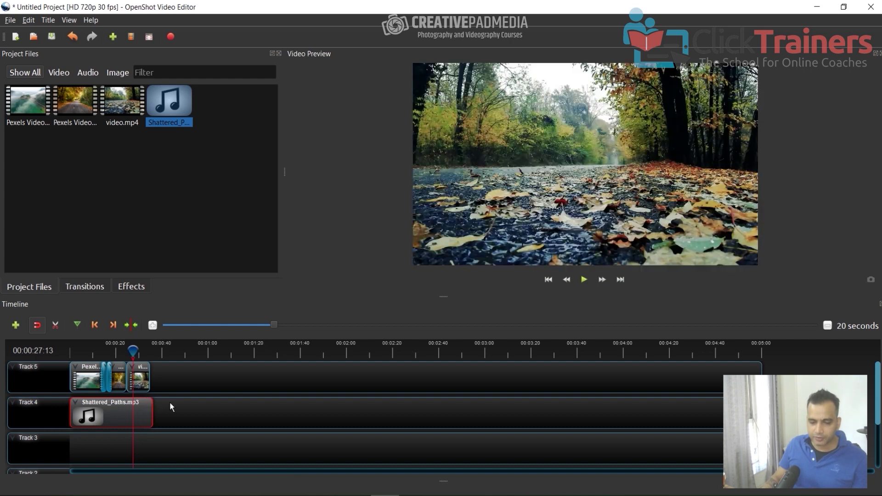
scroll(162, 328, "down", 3)
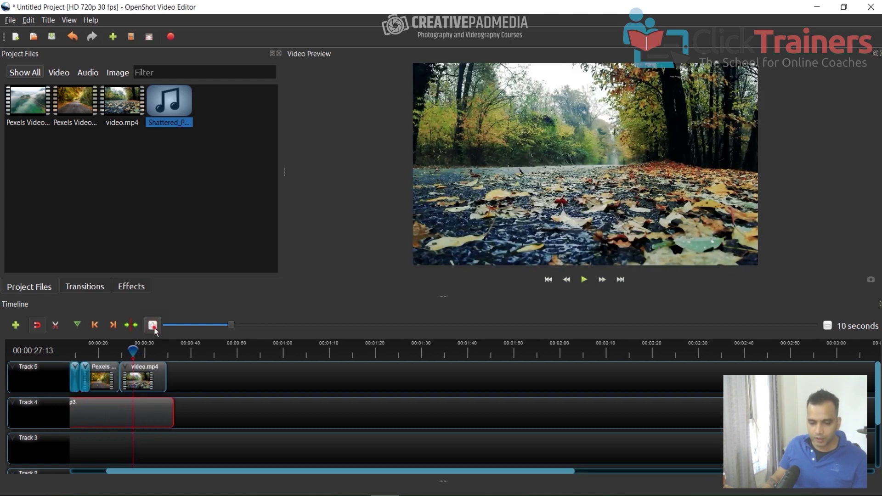
left_click_drag(219, 470, 122, 472)
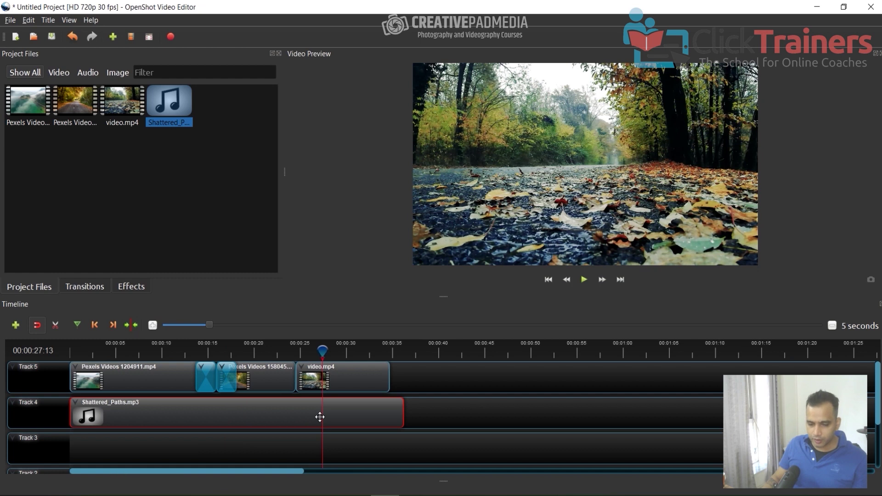
mouse_move(402, 419)
left_mouse_down()
mouse_move(380, 416)
mouse_move(391, 417)
left_mouse_up()
- Move the playhead to check clip endings, then preview from about 11 seconds
left_click_drag(335, 356, 361, 352)
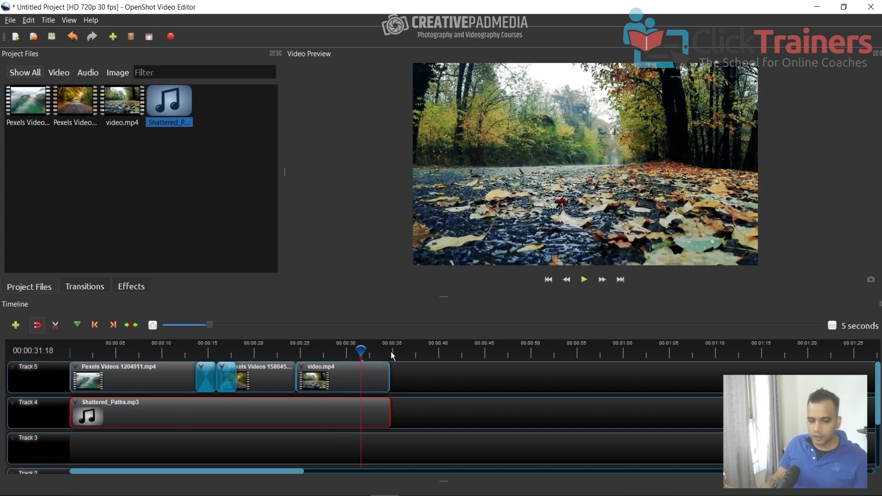
left_click(351, 352)
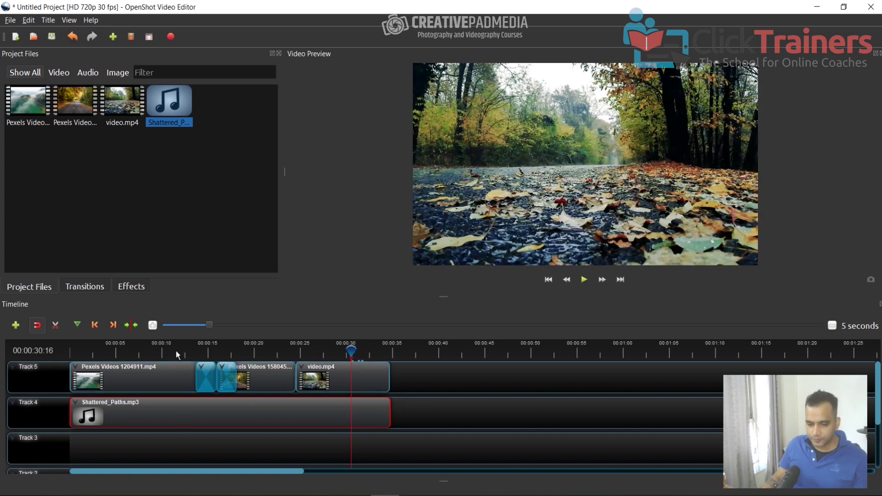
left_click(176, 351)
left_click(582, 282)
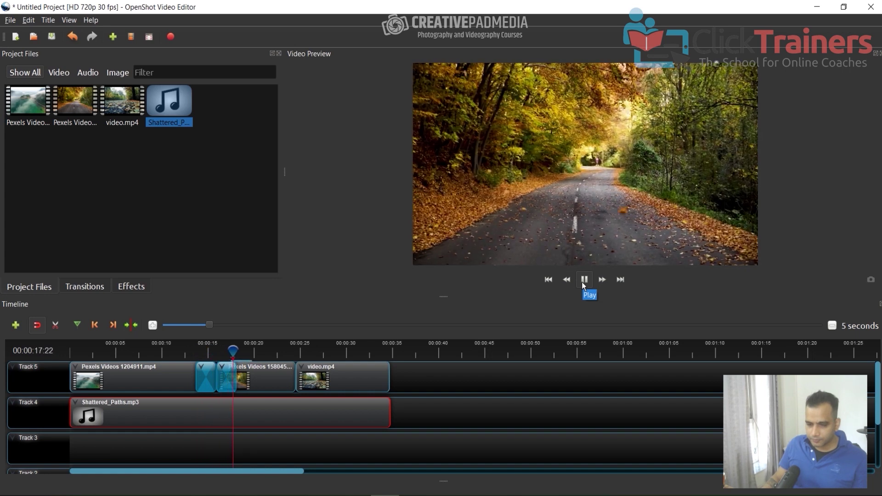
- Lower the Shattered_Paths.mp3 volume level for the entire clip
left_click(584, 279)
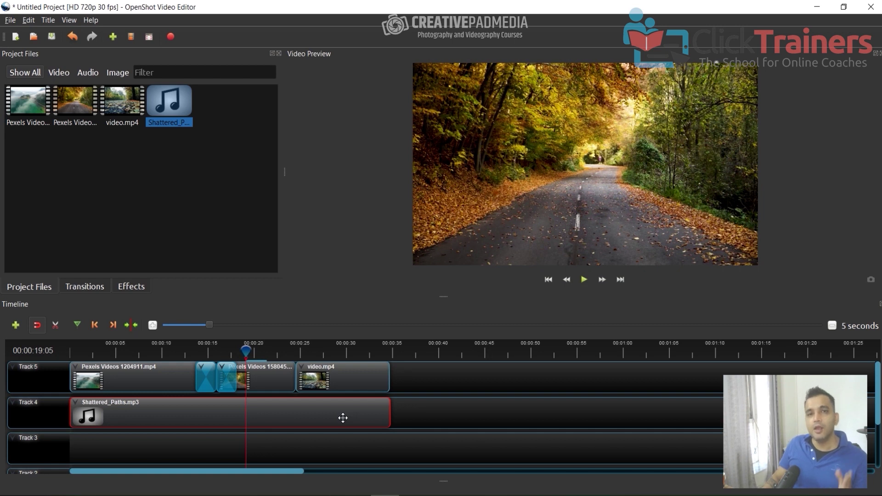
right_click(332, 409)
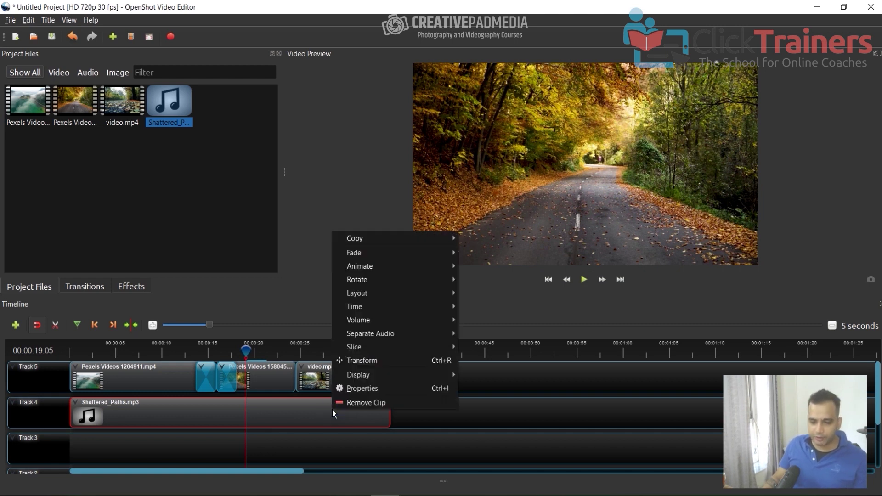
mouse_move(393, 321)
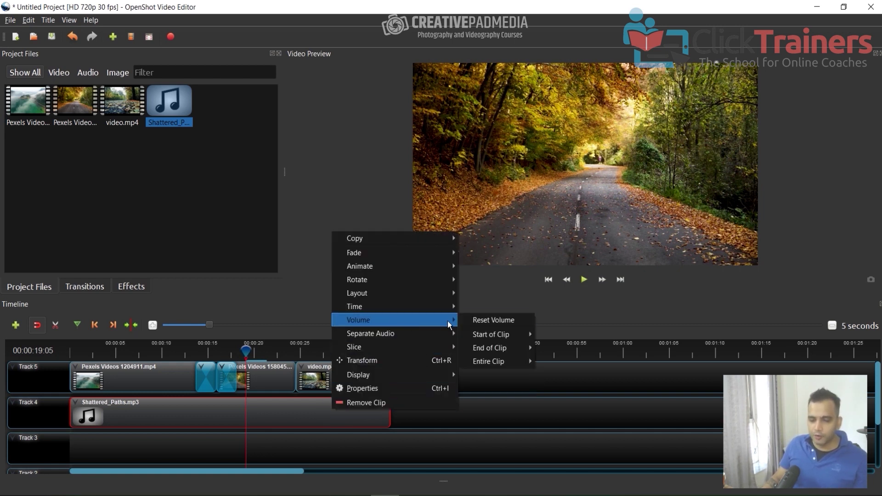
mouse_move(501, 362)
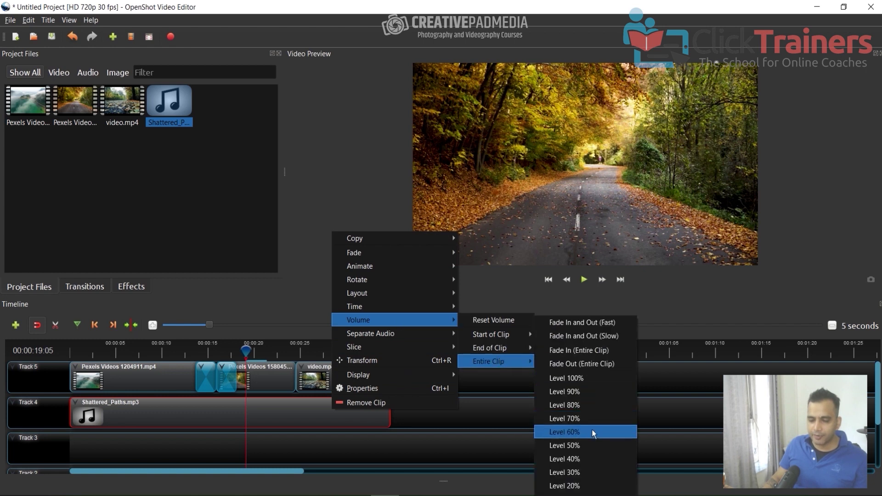
left_click(581, 378)
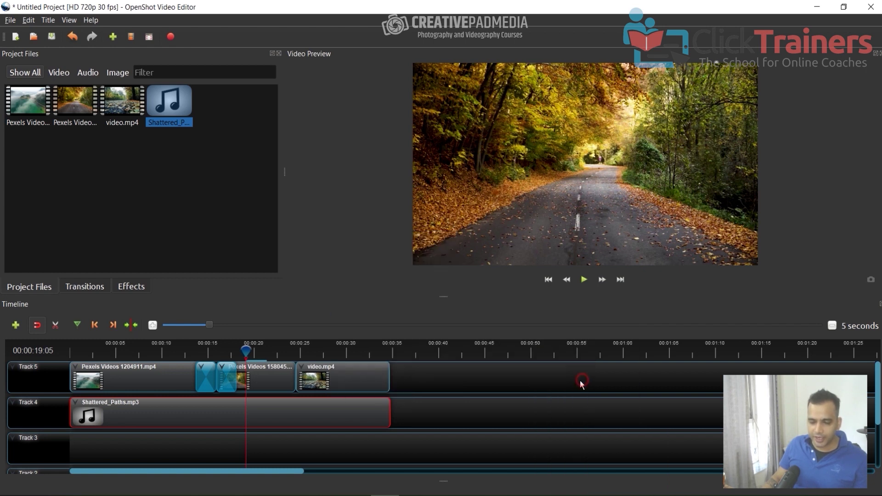
- Play the preview to hear the quieter music, then return the playhead to the start
left_click(585, 280)
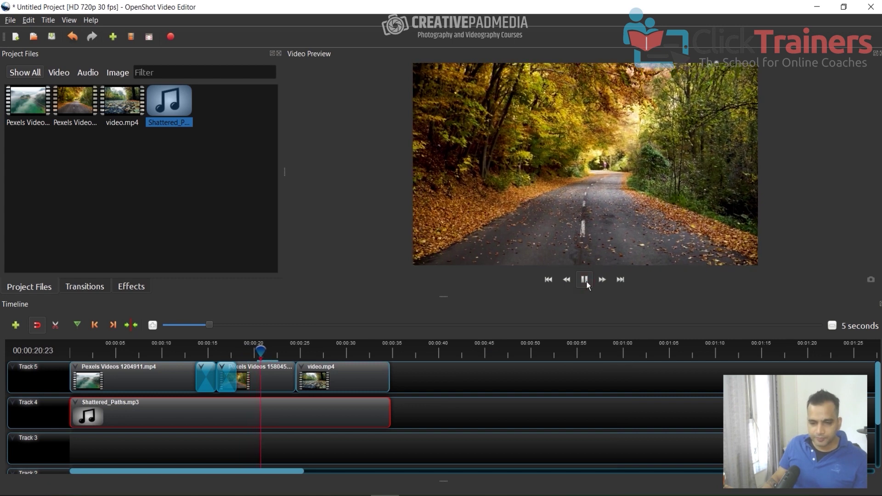
left_click(585, 281)
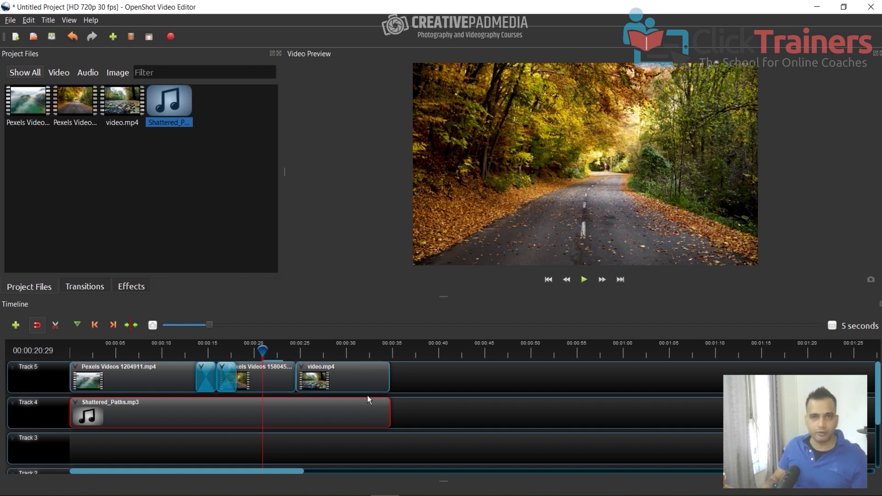
left_click_drag(259, 348, 71, 349)
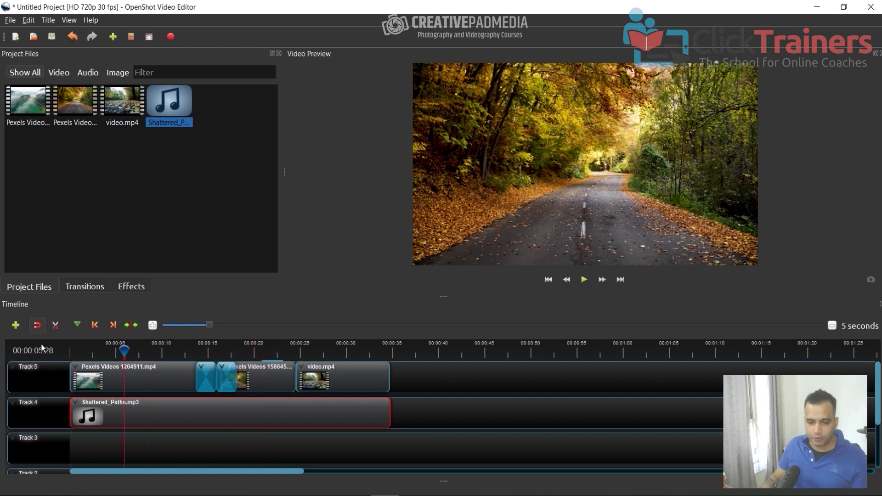
- Set the Desktop as the export destination folder in Export Video
left_click(173, 40)
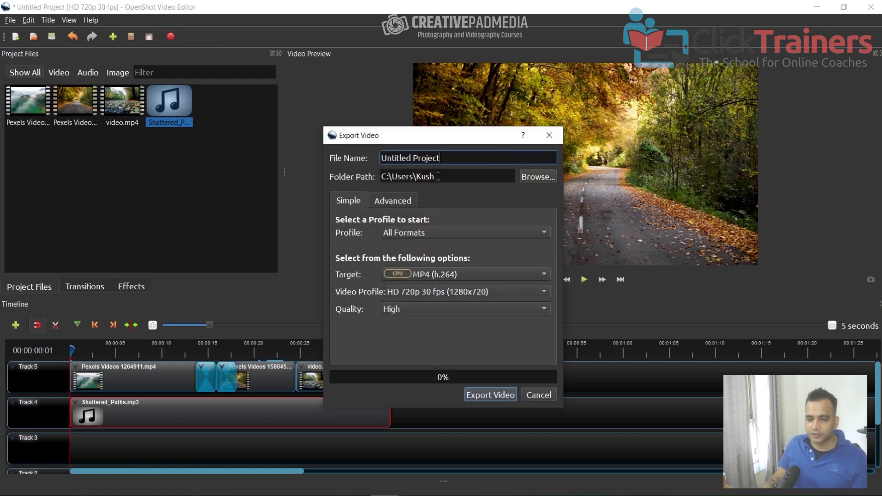
left_click(537, 177)
left_click(380, 236)
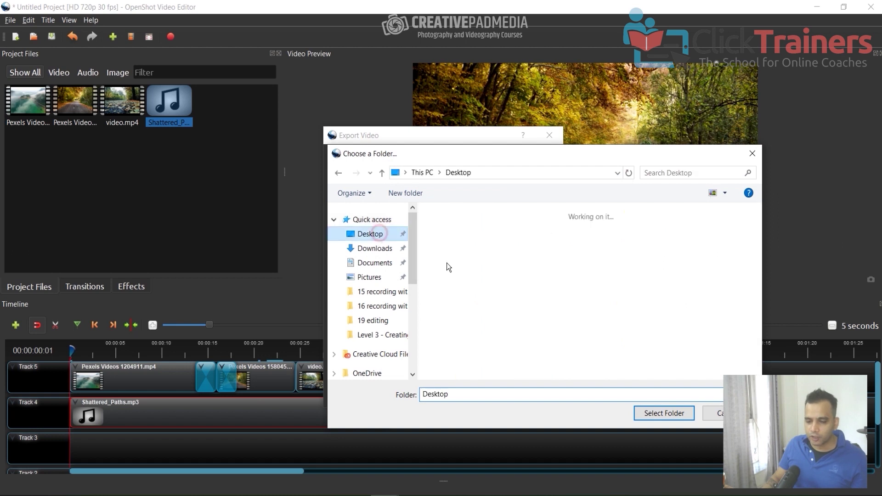
left_click(664, 413)
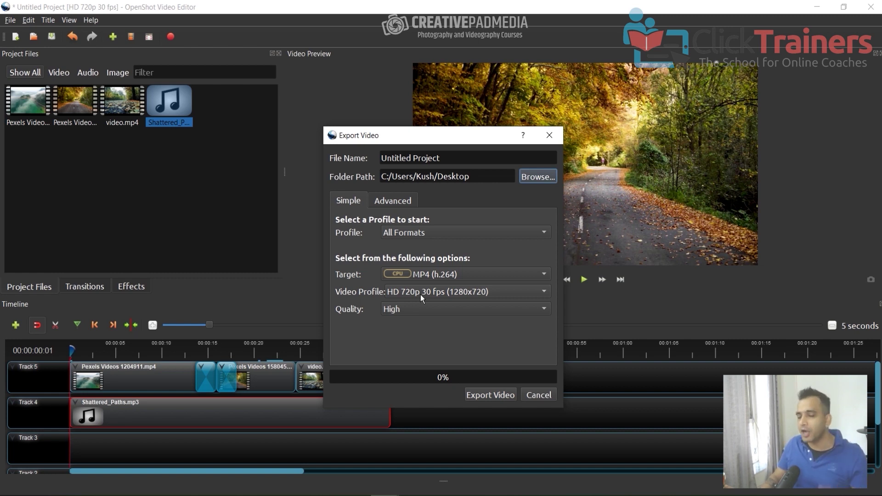
- Export with the HD 1080p 24 fps profile, close the finished window, and minimize OpenShot
left_click(418, 298)
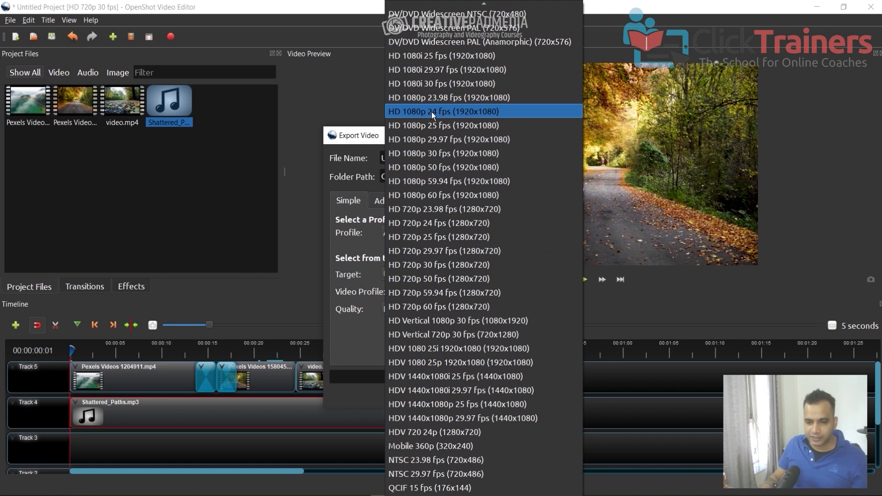
left_click(420, 112)
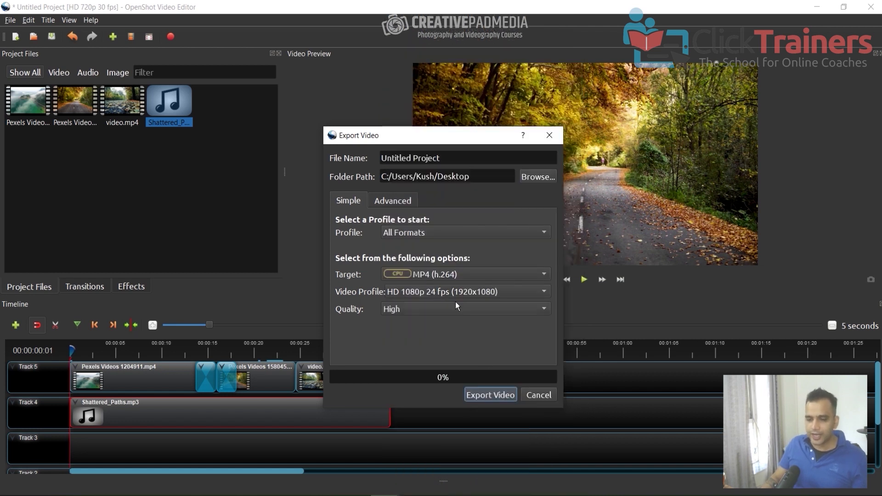
left_click(491, 395)
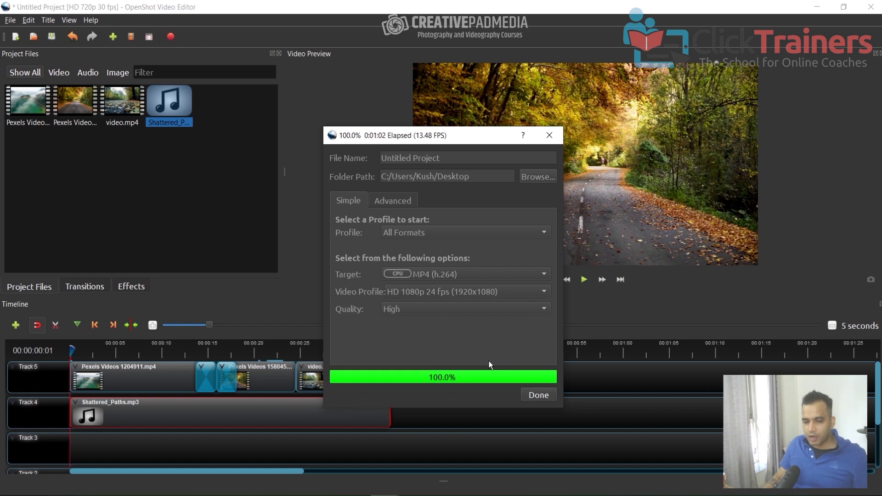
left_click(536, 395)
left_click(818, 6)
- Open the exported Untitled Project video from the desktop in Movies & TV, maximized, pausing at 00:00:20
left_click(822, 8)
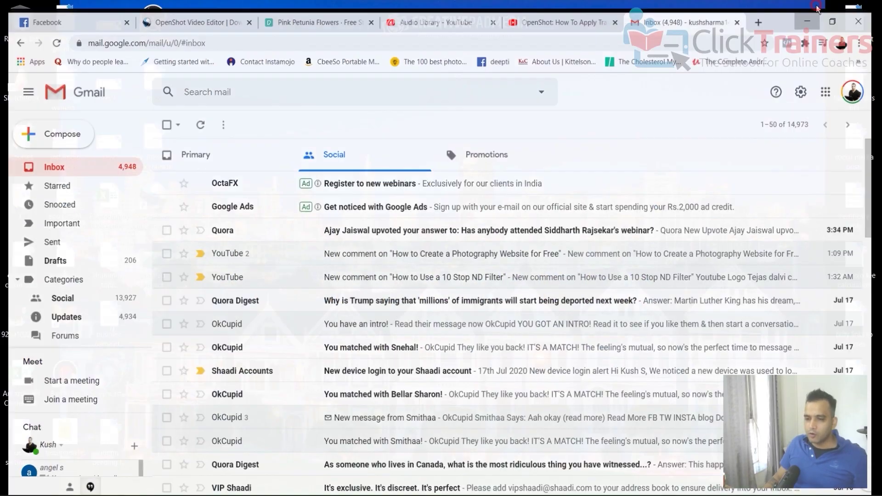
left_click(821, 7)
double_click(154, 262)
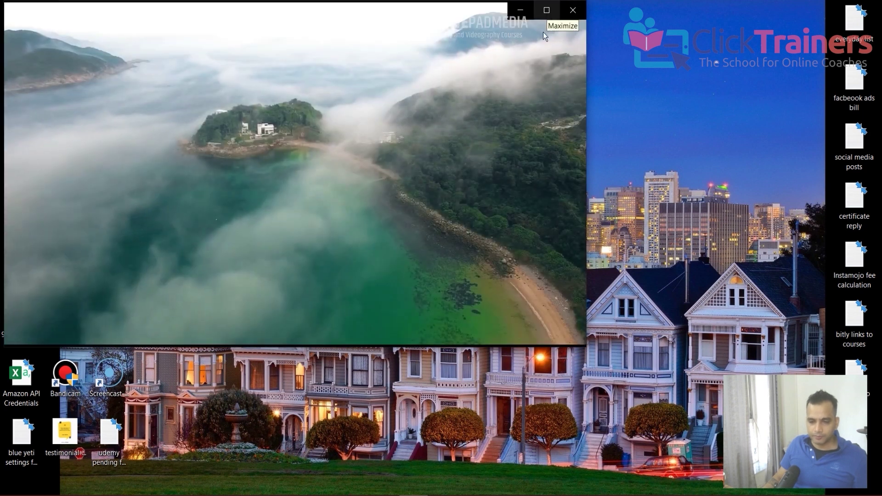
left_click(546, 10)
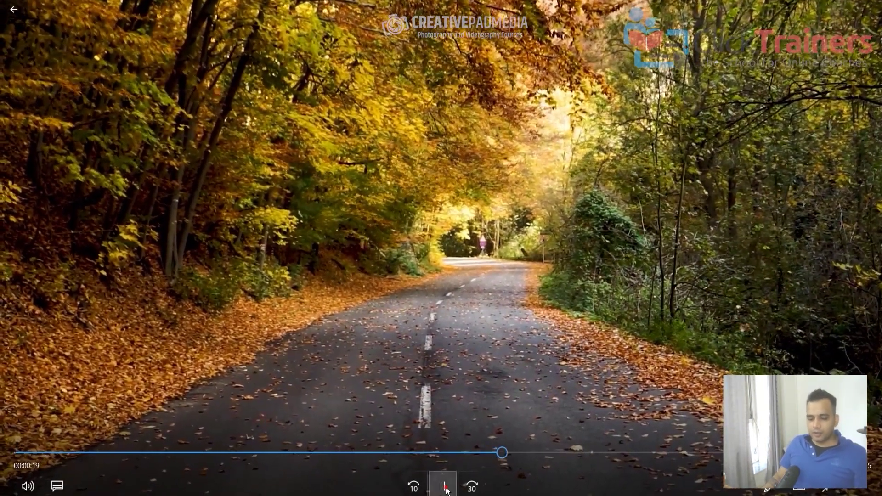
left_click(451, 485)
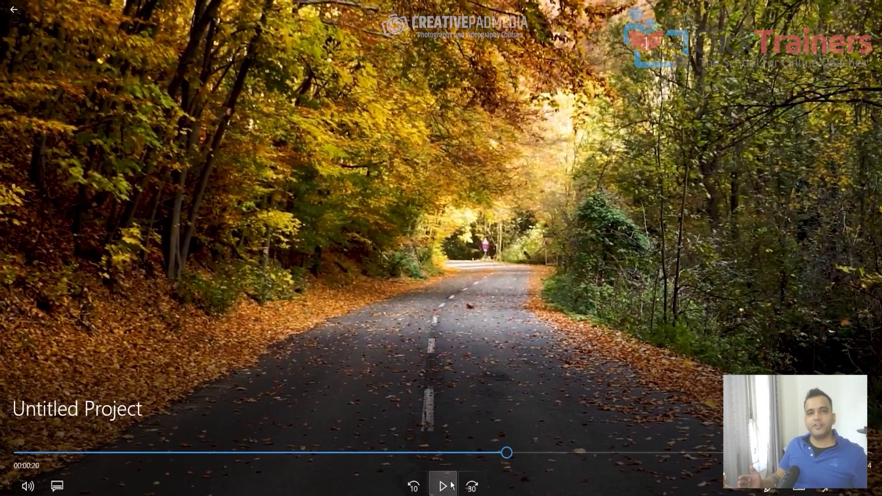